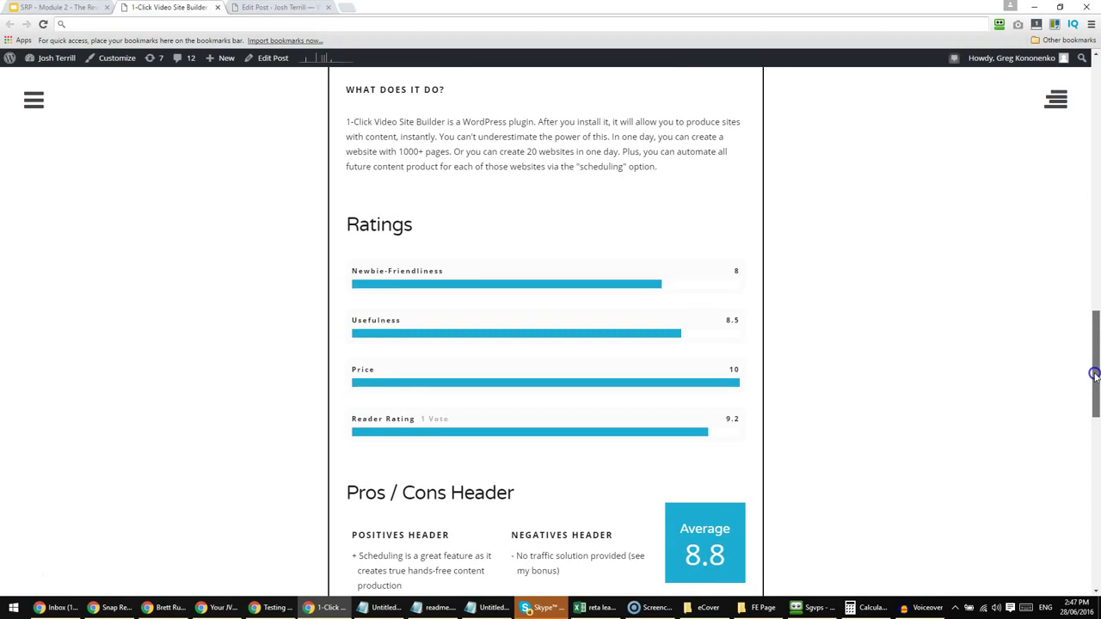
- Examine the published 1-Click Video Site Builder post, including its introduction, review summary, ratings, pros and cons, discount countdown and call-to-action
{"action": "left_click_drag", "start_coordinate": [1094, 375], "coordinate": [1096, 352]}
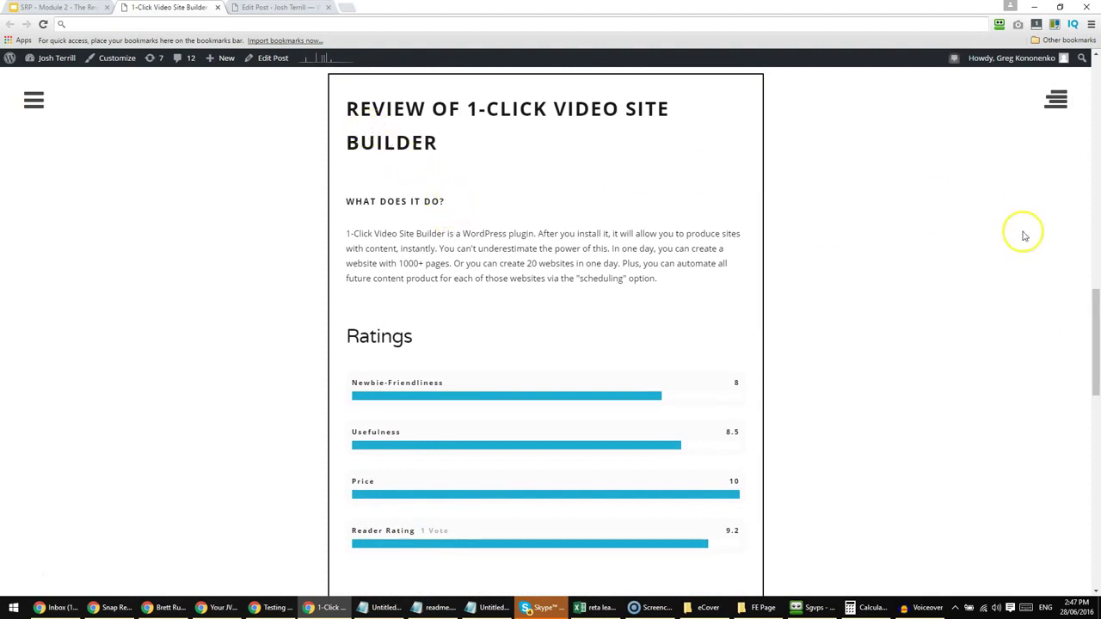
{"action": "scroll", "coordinate": [1098, 319], "scroll_direction": "down", "scroll_amount": 1}
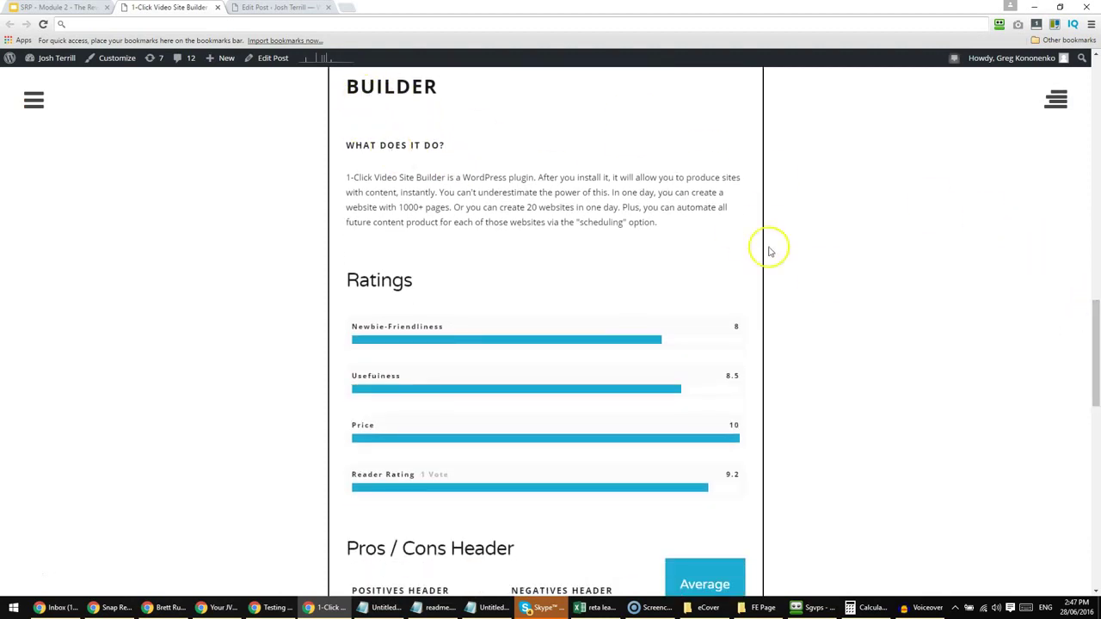
{"action": "scroll", "coordinate": [1096, 363], "scroll_direction": "down", "scroll_amount": 2}
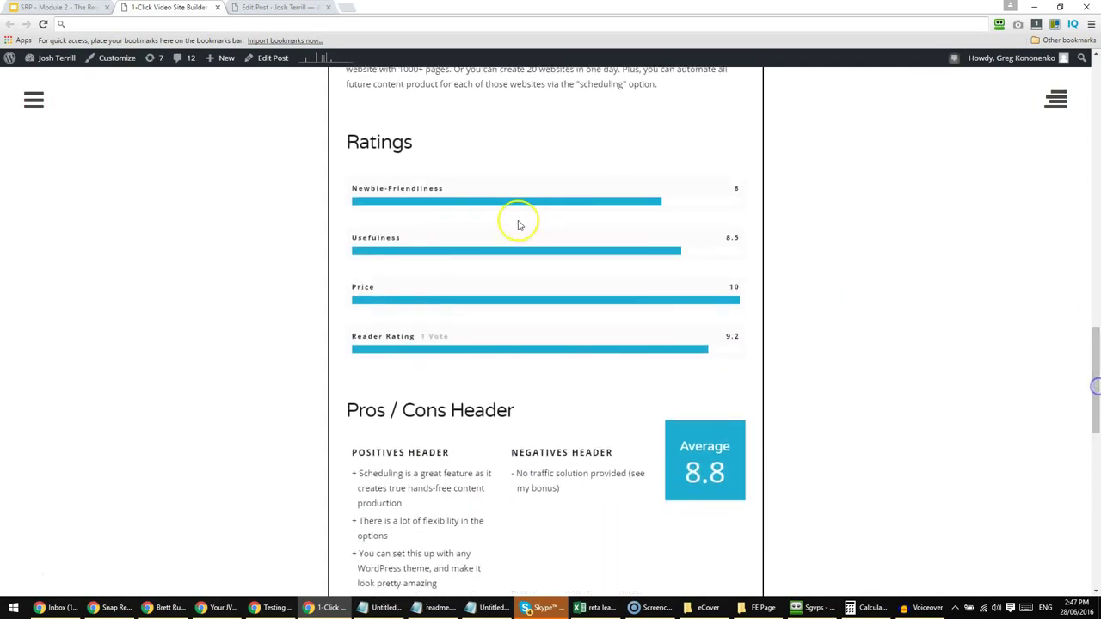
{"action": "left_click_drag", "start_coordinate": [1093, 332], "coordinate": [1095, 376]}
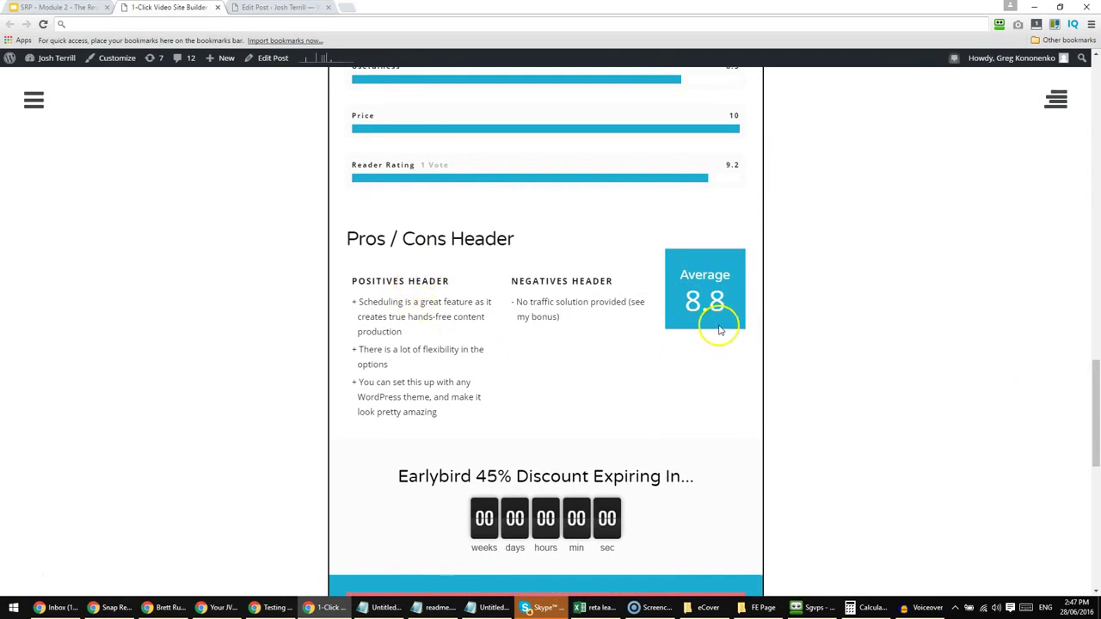
{"action": "left_click_drag", "start_coordinate": [1089, 442], "coordinate": [1091, 477]}
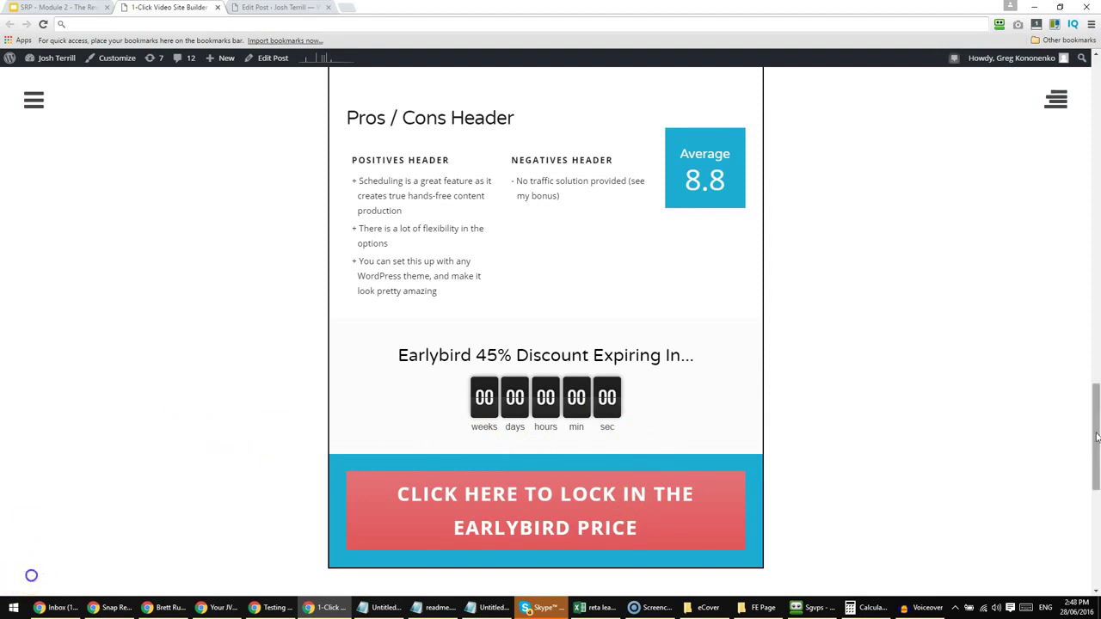
{"action": "left_click_drag", "start_coordinate": [1096, 438], "coordinate": [1096, 346]}
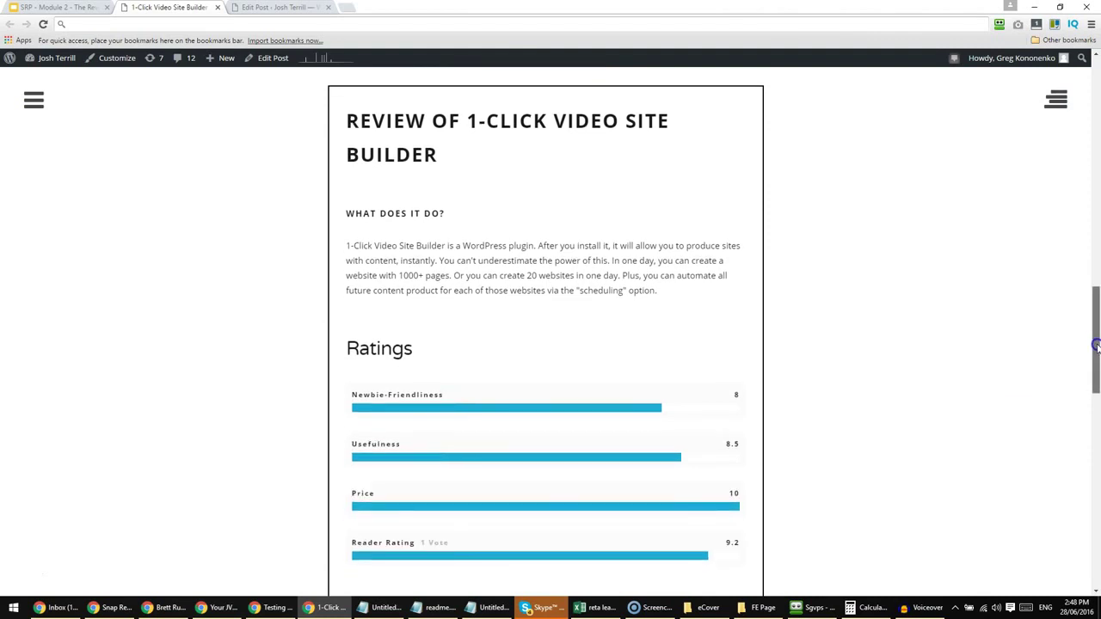
{"action": "left_click_drag", "start_coordinate": [1096, 346], "coordinate": [1096, 164]}
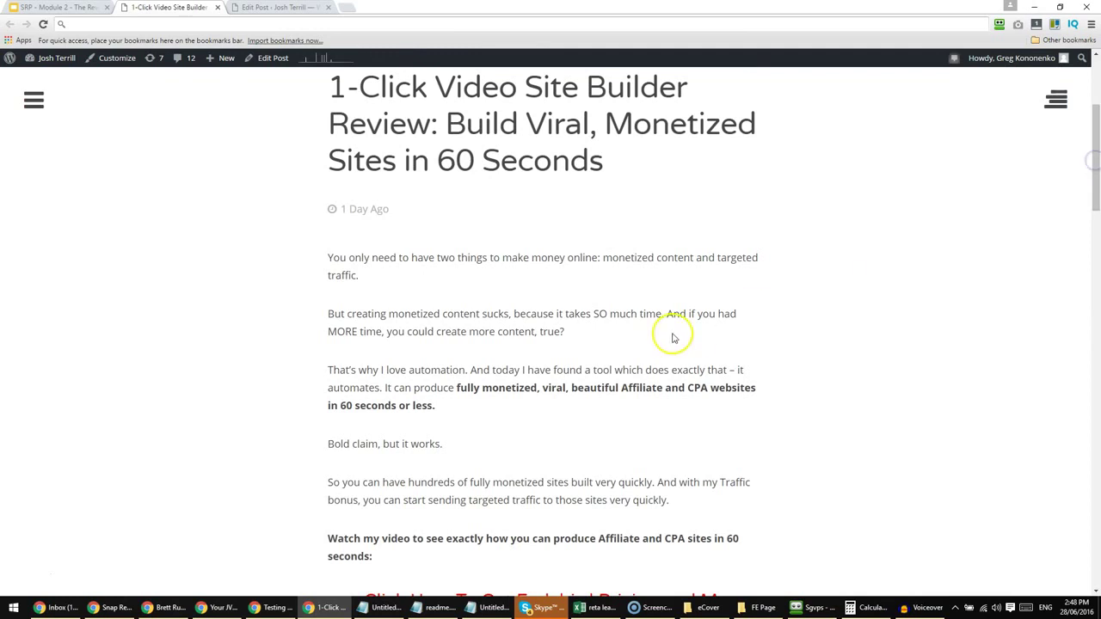
{"action": "scroll", "coordinate": [687, 351], "scroll_direction": "down", "scroll_amount": 5}
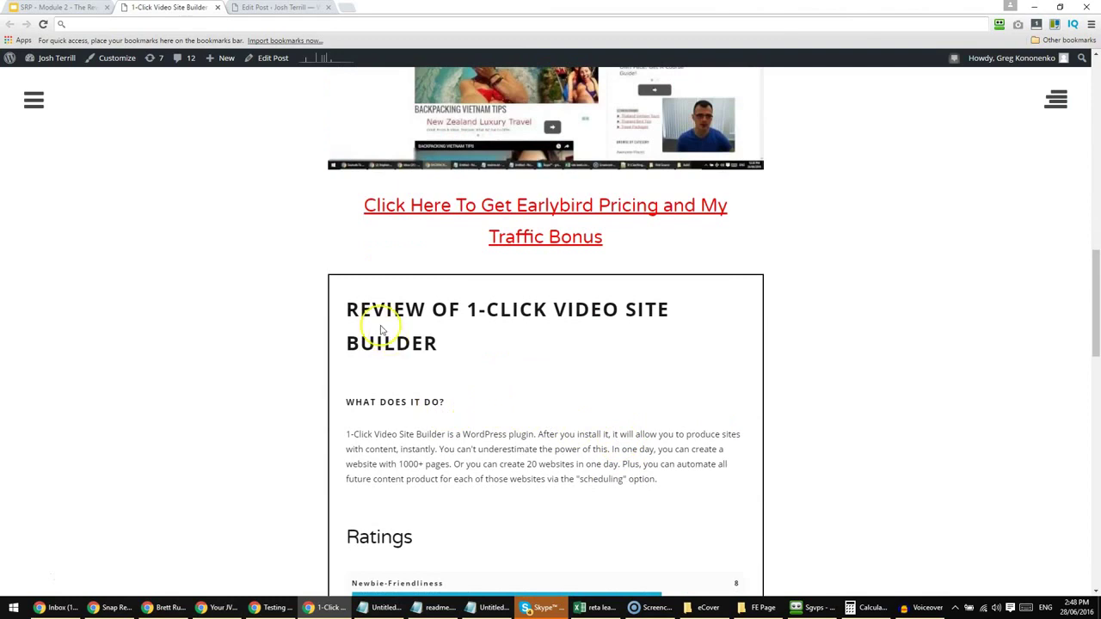
{"action": "scroll", "coordinate": [379, 361], "scroll_direction": "up", "scroll_amount": 5}
{"action": "scroll", "coordinate": [305, 361], "scroll_direction": "down", "scroll_amount": 6}
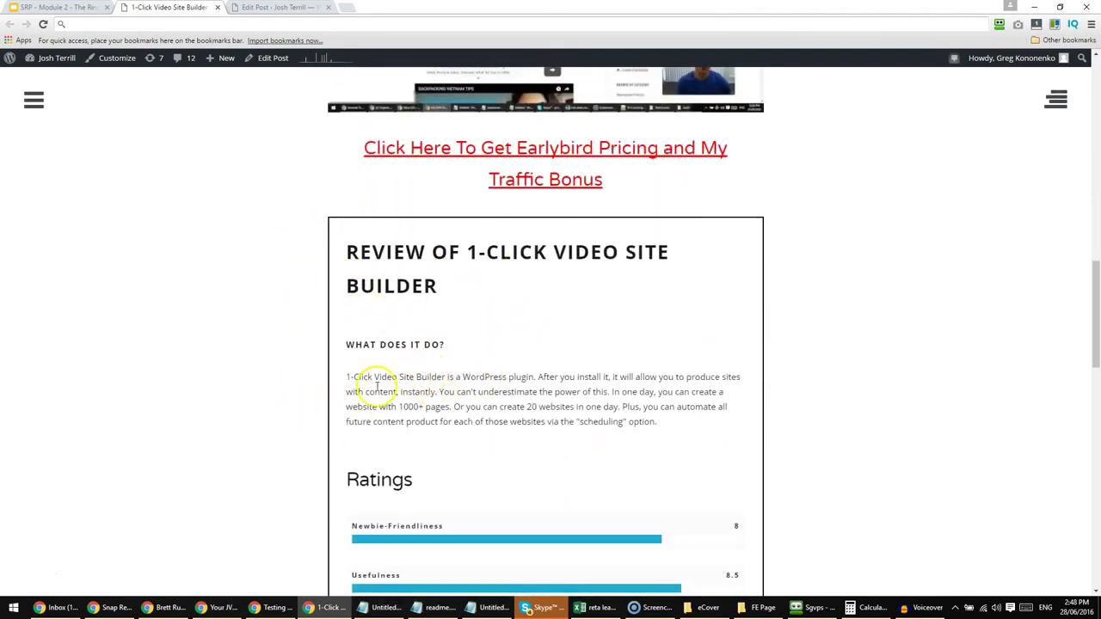
{"action": "scroll", "coordinate": [348, 391], "scroll_direction": "down", "scroll_amount": 2}
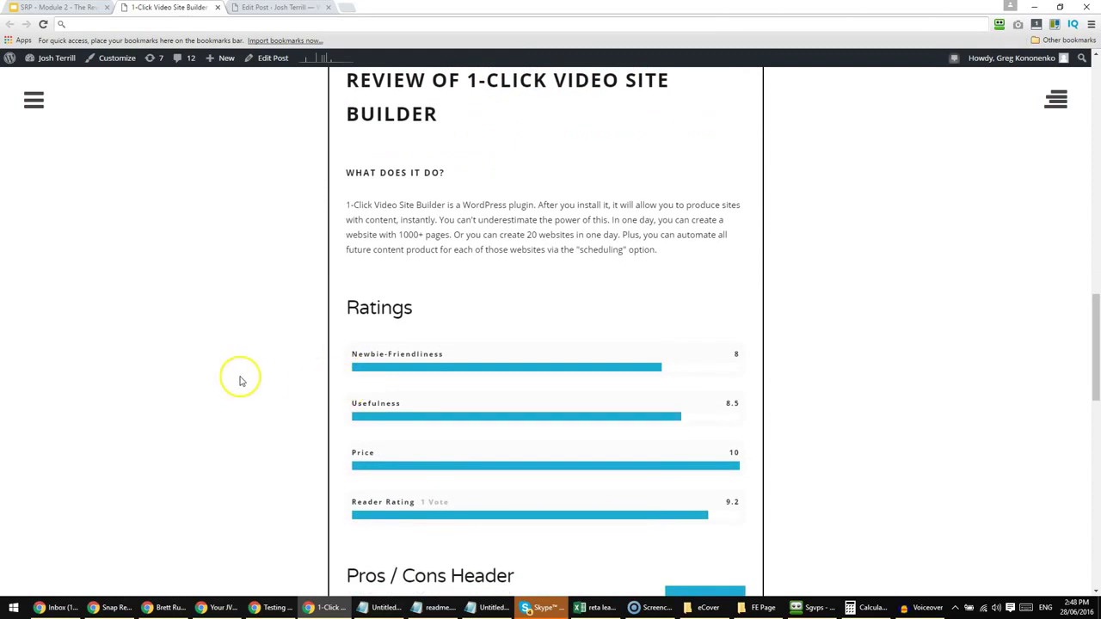
{"action": "scroll", "coordinate": [262, 378], "scroll_direction": "down", "scroll_amount": 3}
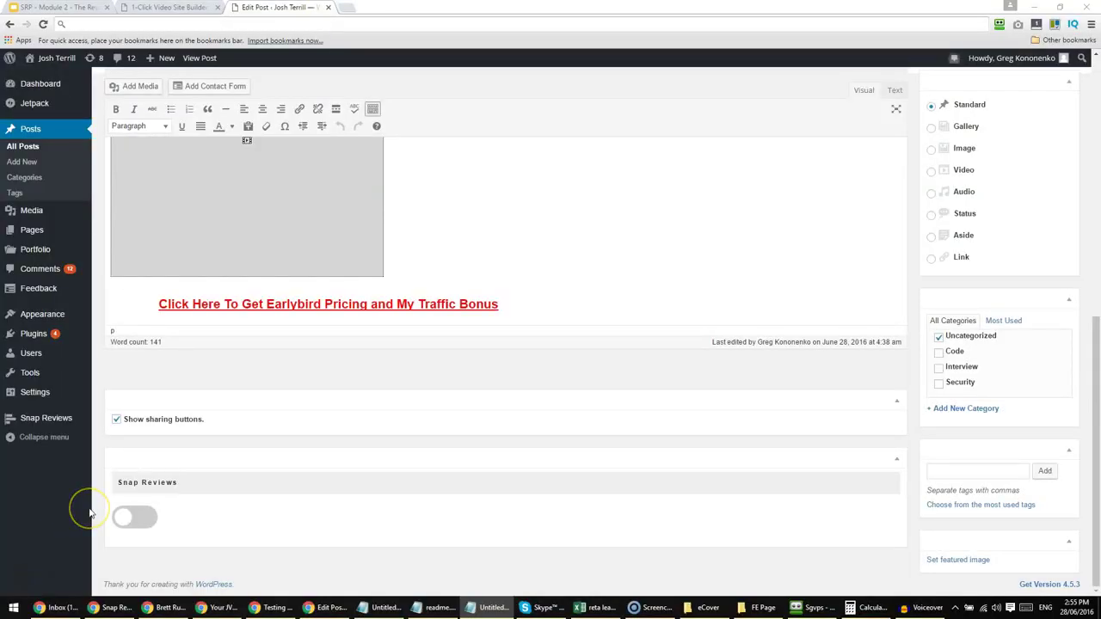
- Enable Snap Reviews for the post and look over its review location, shortcode and review style settings
{"action": "left_click", "coordinate": [112, 420]}
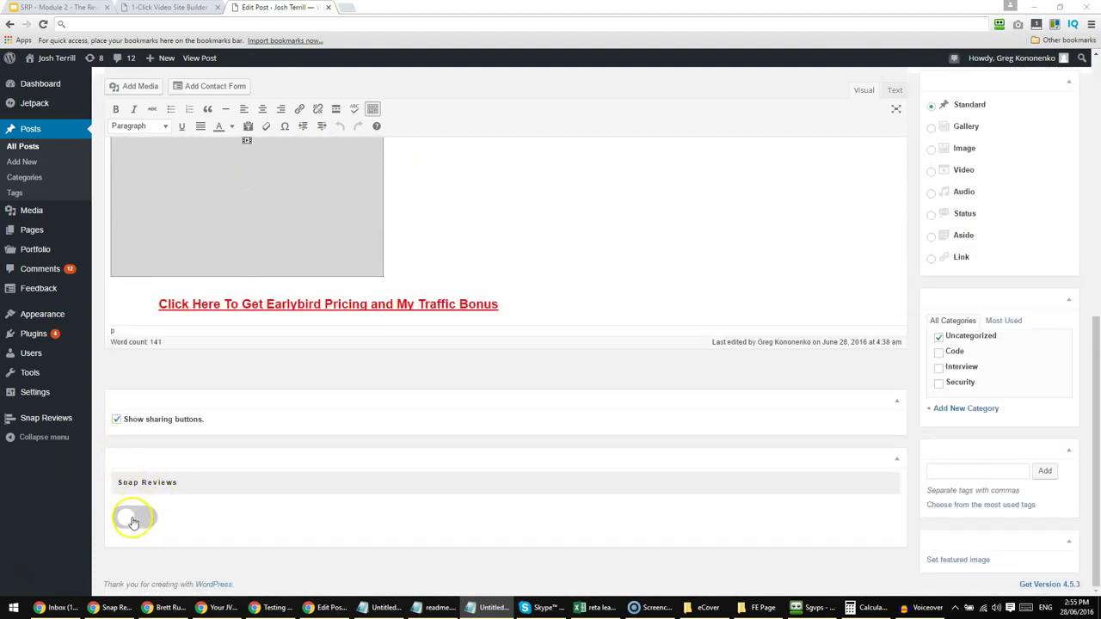
{"action": "left_click", "coordinate": [132, 520]}
{"action": "scroll", "coordinate": [125, 495], "scroll_direction": "down", "scroll_amount": 1}
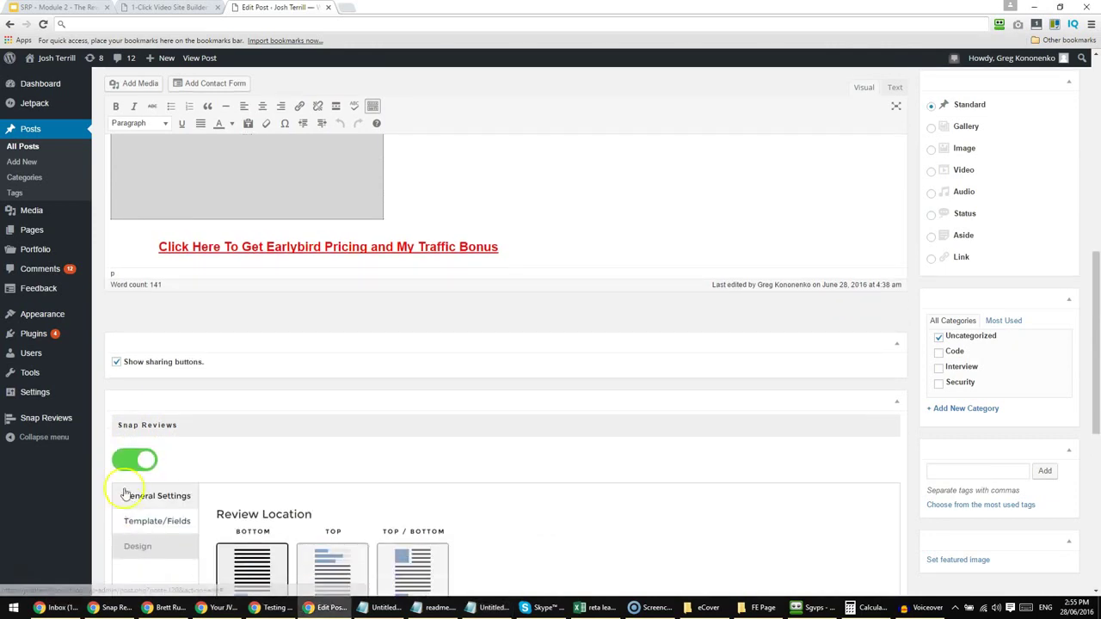
{"action": "scroll", "coordinate": [125, 464], "scroll_direction": "down", "scroll_amount": 4}
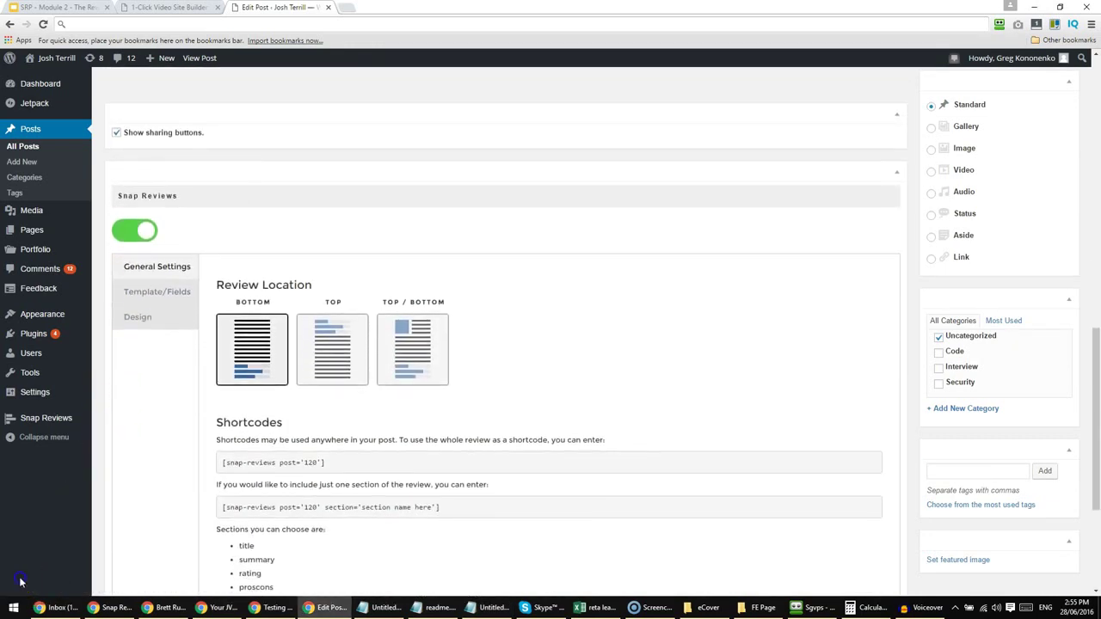
{"action": "scroll", "coordinate": [150, 293], "scroll_direction": "up", "scroll_amount": 1}
{"action": "scroll", "coordinate": [164, 335], "scroll_direction": "down", "scroll_amount": 2}
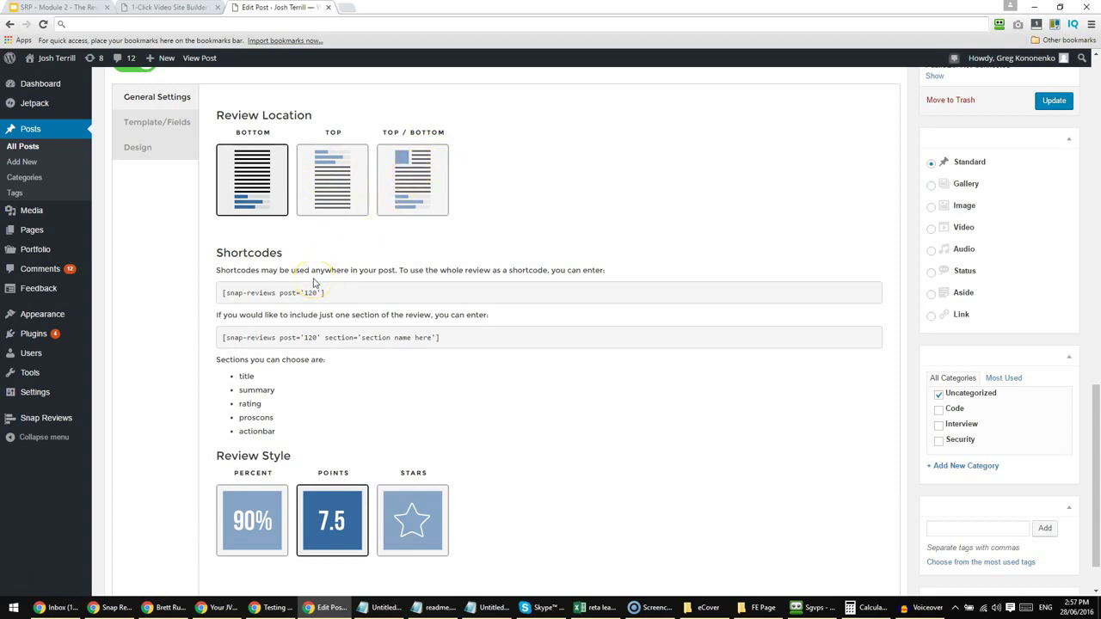
{"action": "left_click", "coordinate": [175, 237]}
{"action": "scroll", "coordinate": [209, 418], "scroll_direction": "down", "scroll_amount": 1}
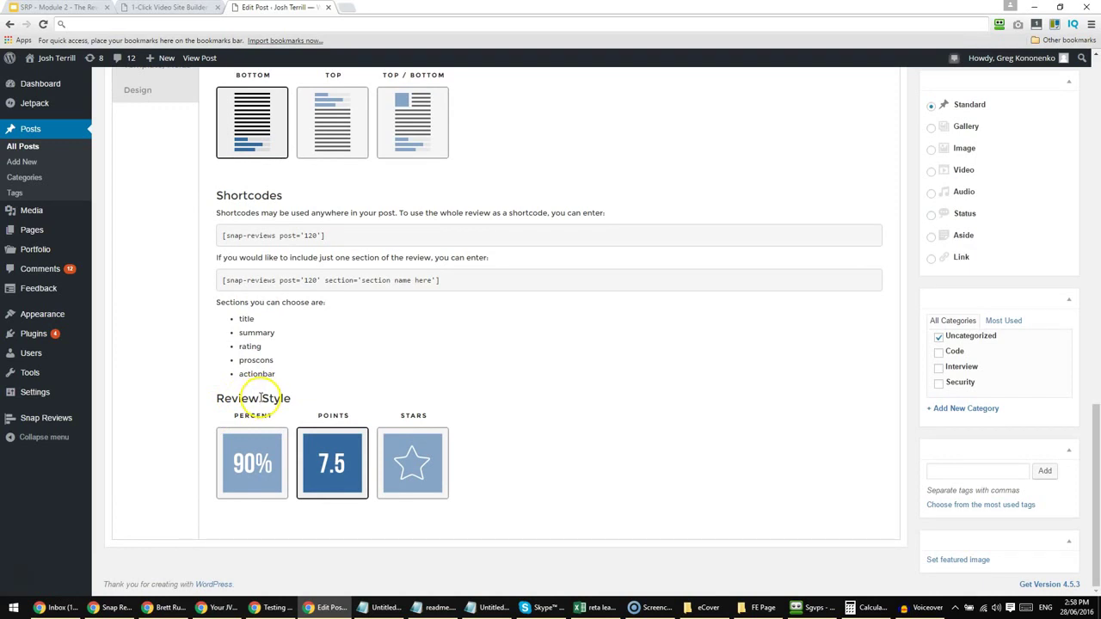
{"action": "scroll", "coordinate": [157, 329], "scroll_direction": "up", "scroll_amount": 1}
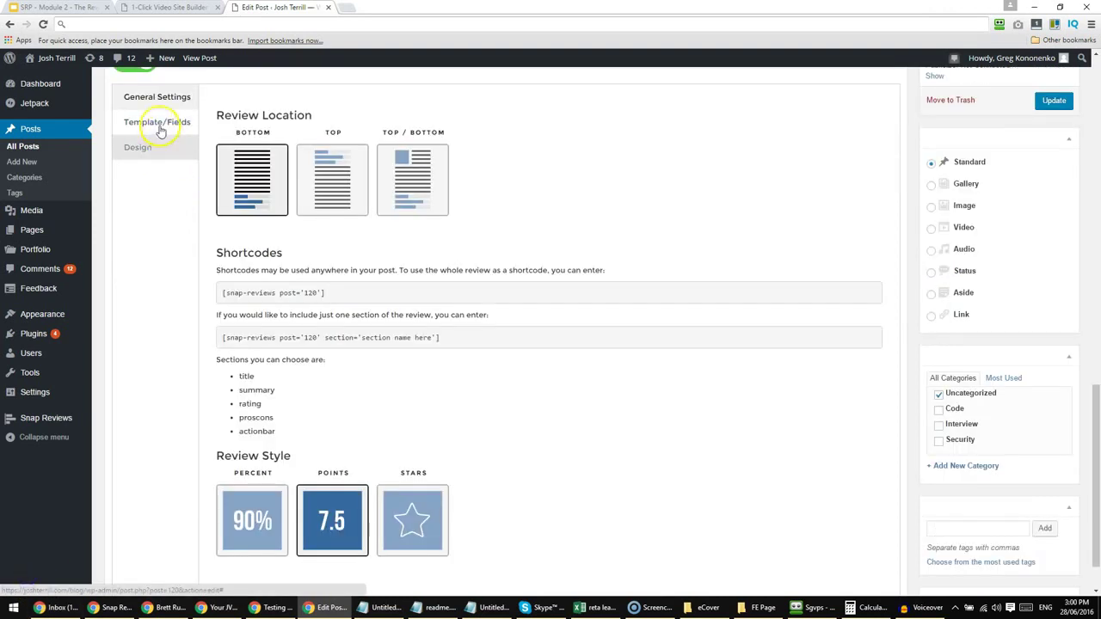
- Open the review template fields, enter text editing for the review title and "What Does It Do?" section, and save the template text
{"action": "left_click", "coordinate": [162, 136]}
{"action": "scroll", "coordinate": [207, 310], "scroll_direction": "up", "scroll_amount": 1}
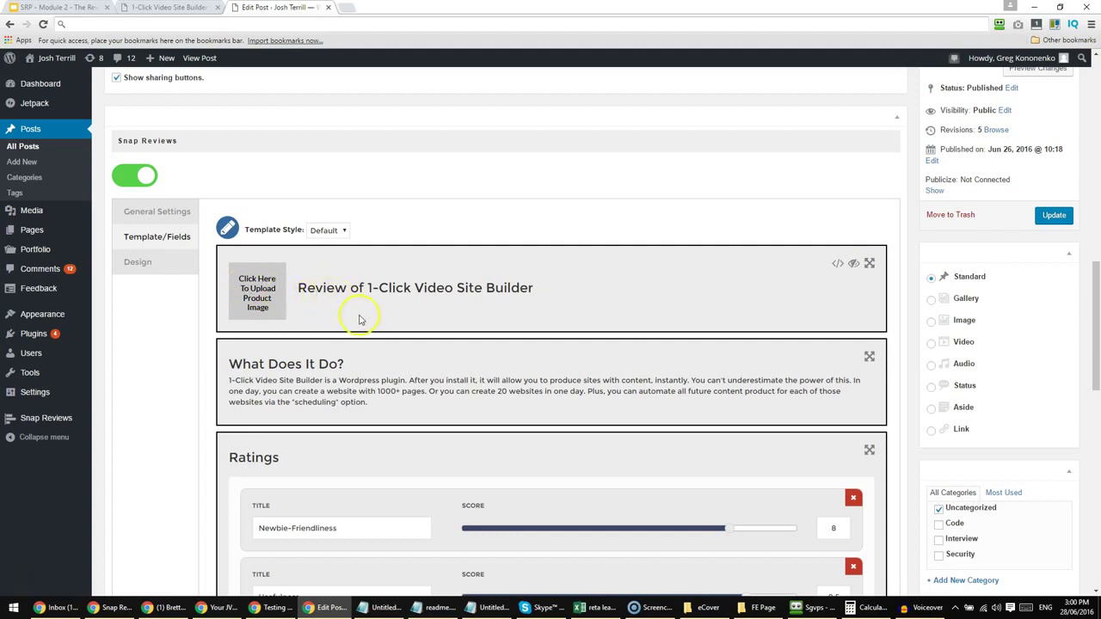
{"action": "scroll", "coordinate": [324, 358], "scroll_direction": "down", "scroll_amount": 1}
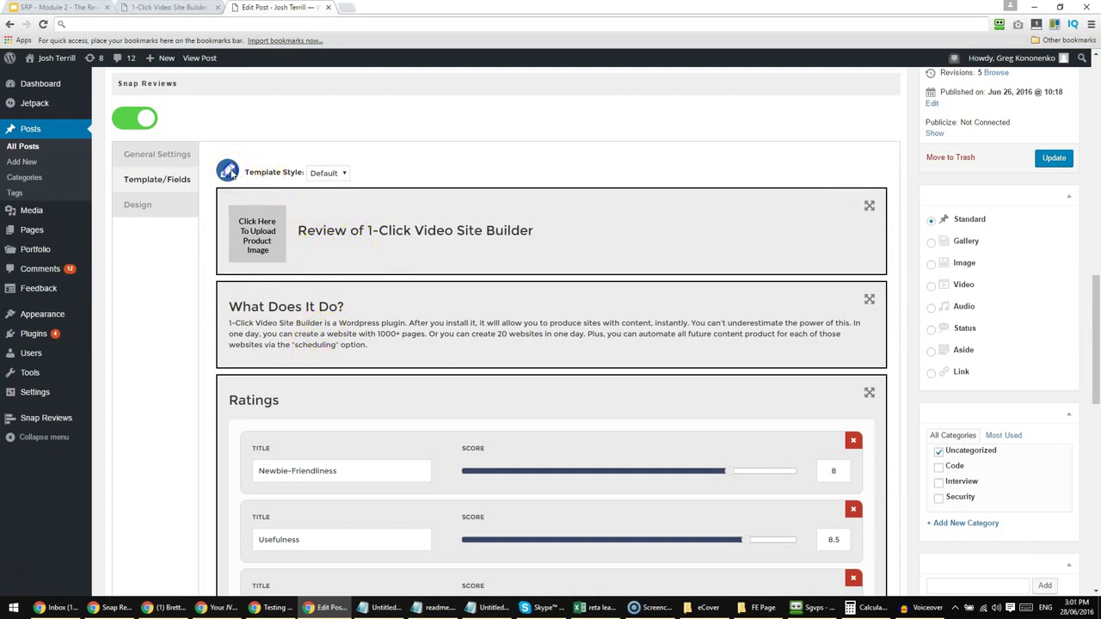
{"action": "left_click", "coordinate": [385, 252]}
{"action": "left_click", "coordinate": [373, 231]}
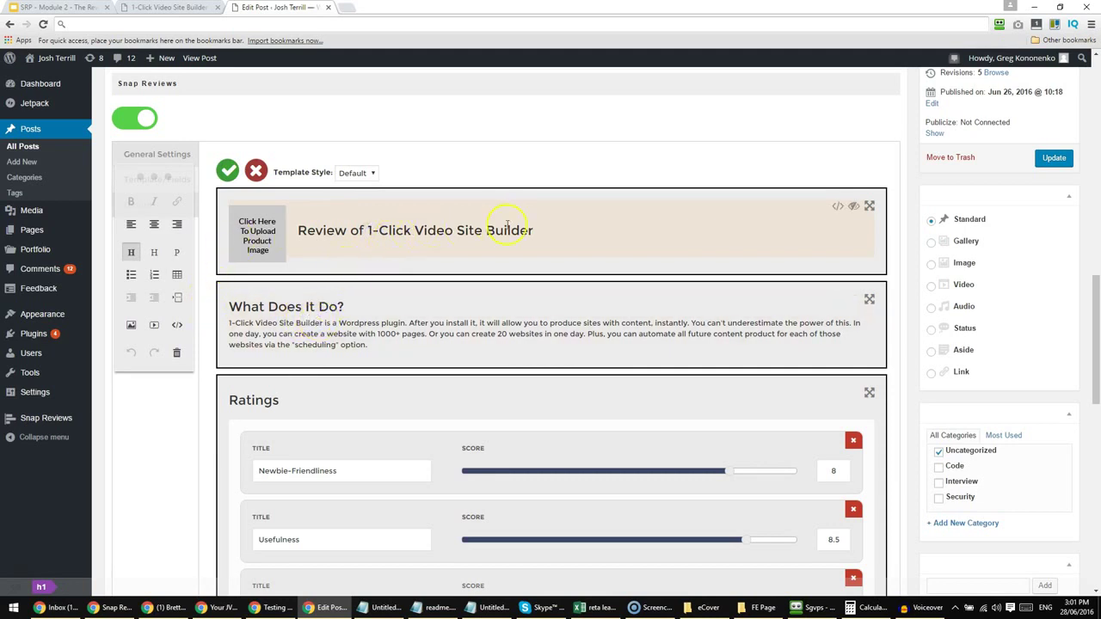
{"action": "left_click", "coordinate": [559, 229]}
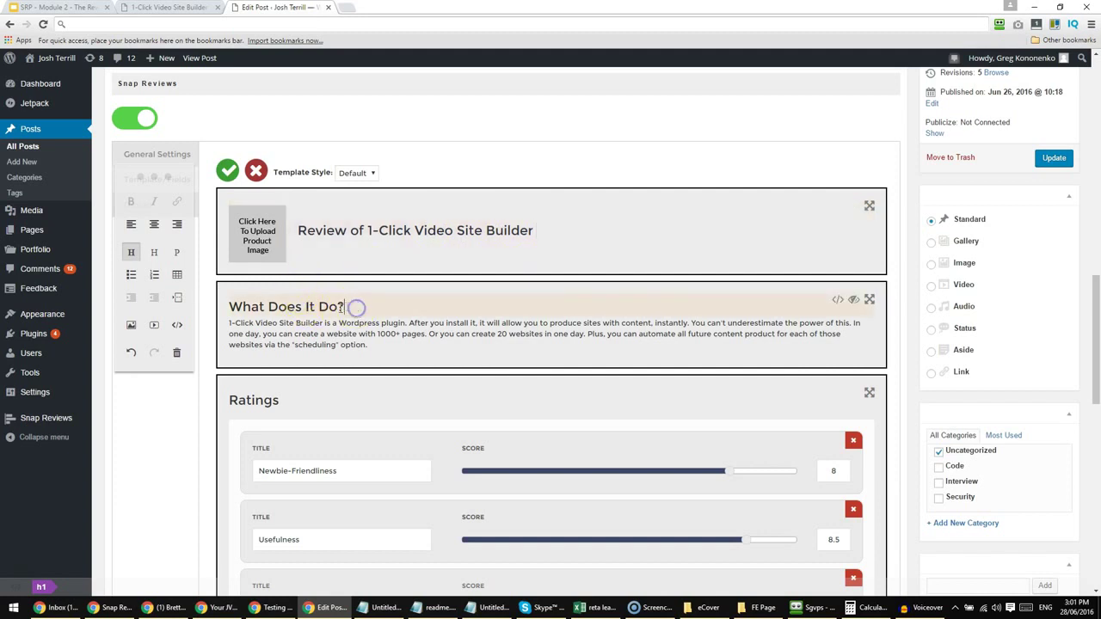
{"action": "left_click", "coordinate": [333, 336]}
{"action": "left_click", "coordinate": [374, 342]}
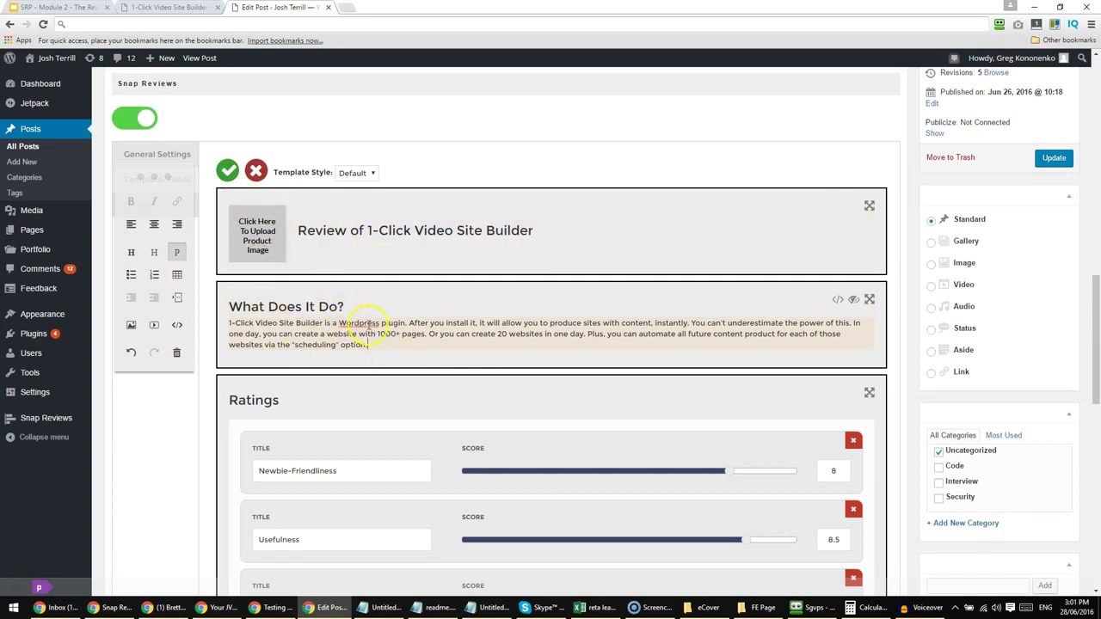
{"action": "left_click", "coordinate": [227, 169]}
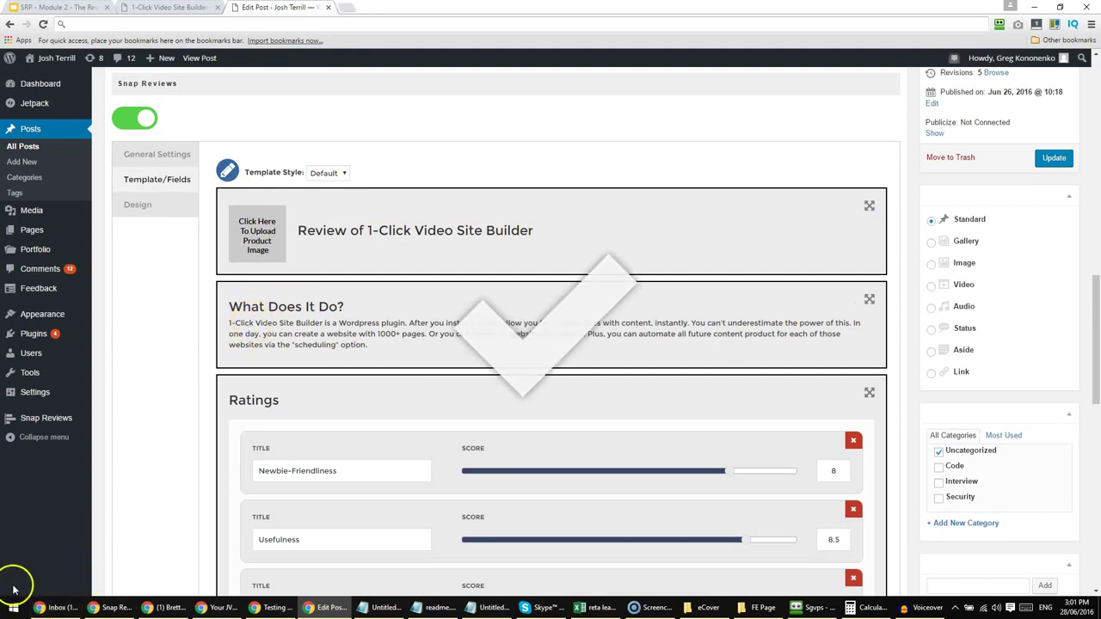
- Adjust the rating scores, setting Usefulness to 7.7, the final score to 8.6 and Newbie-Friendliness to 8.6
{"action": "scroll", "coordinate": [167, 312], "scroll_direction": "down", "scroll_amount": 1}
{"action": "scroll", "coordinate": [176, 314], "scroll_direction": "down", "scroll_amount": 2}
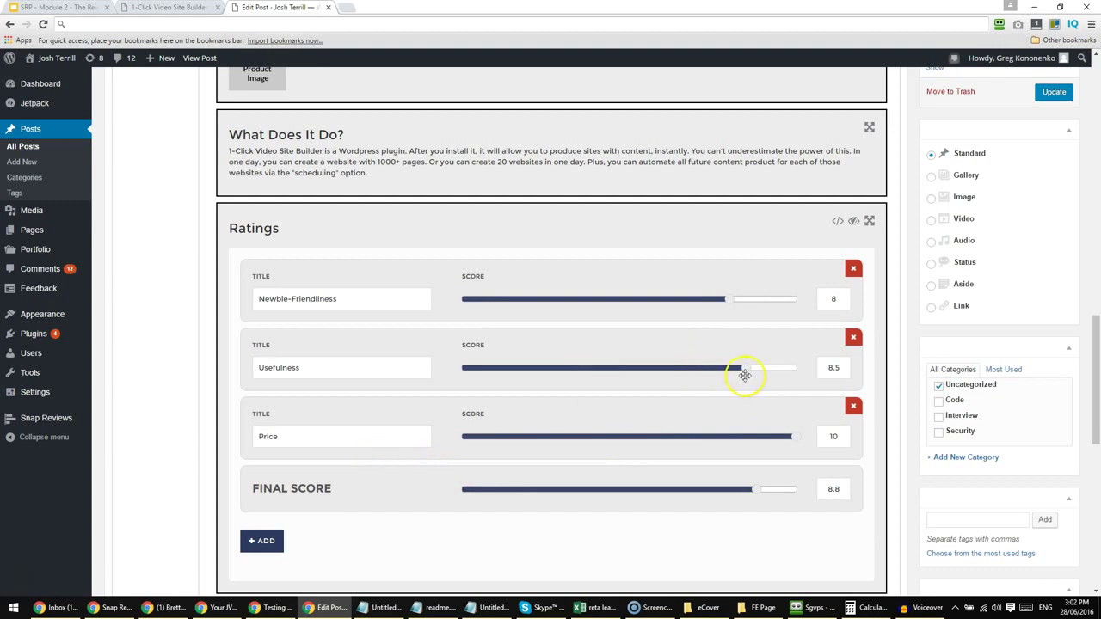
{"action": "left_click_drag", "start_coordinate": [746, 373], "coordinate": [678, 372]}
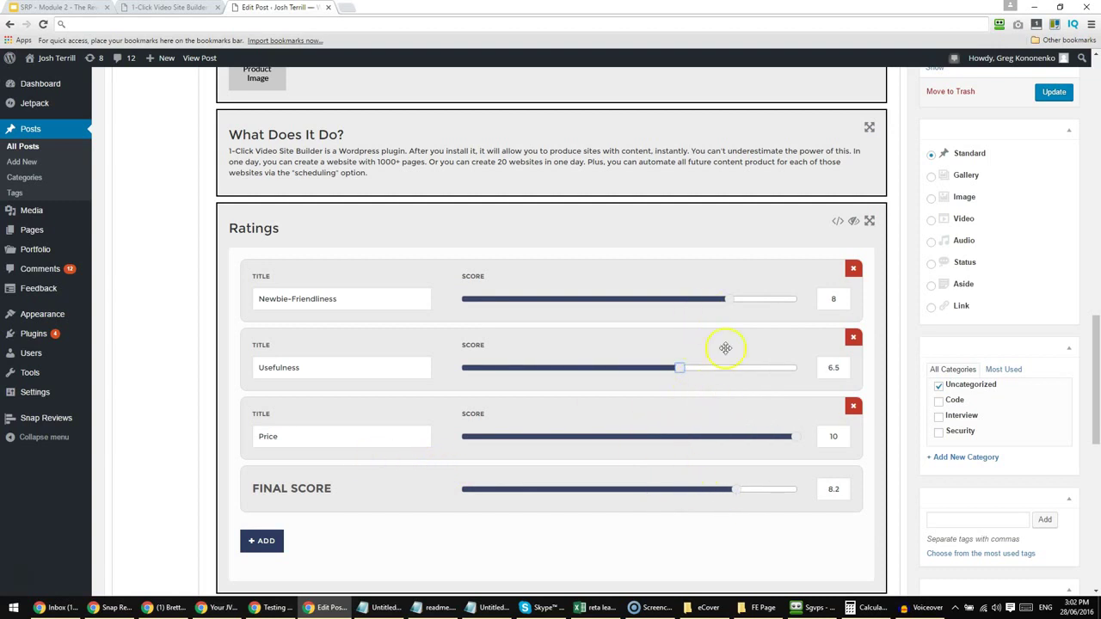
{"action": "left_click_drag", "start_coordinate": [683, 373], "coordinate": [731, 375]}
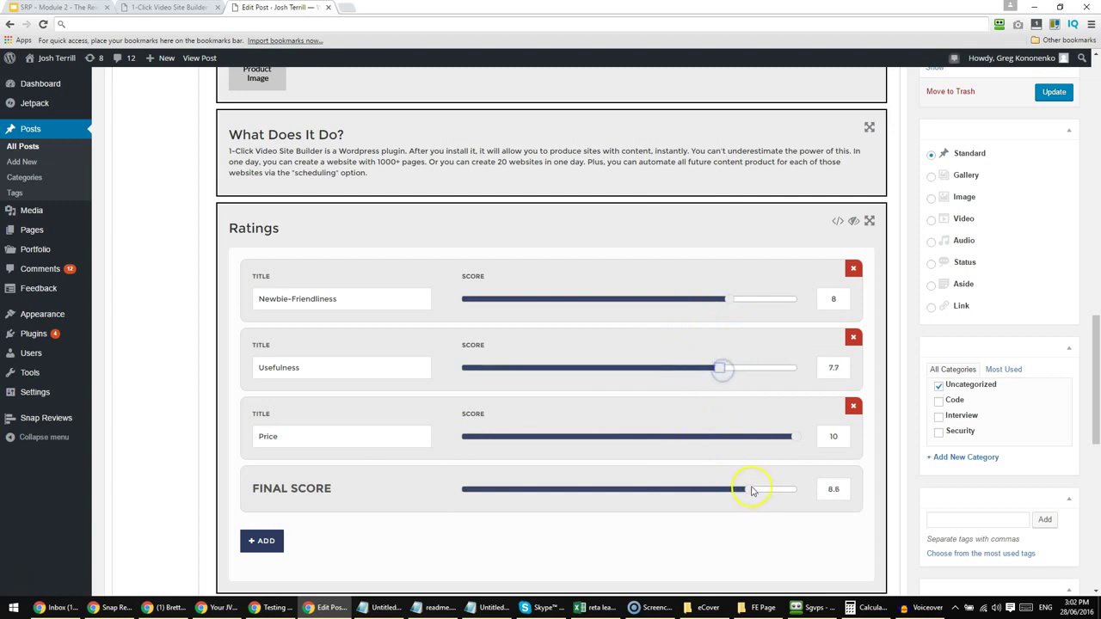
{"action": "left_click_drag", "start_coordinate": [698, 493], "coordinate": [749, 492]}
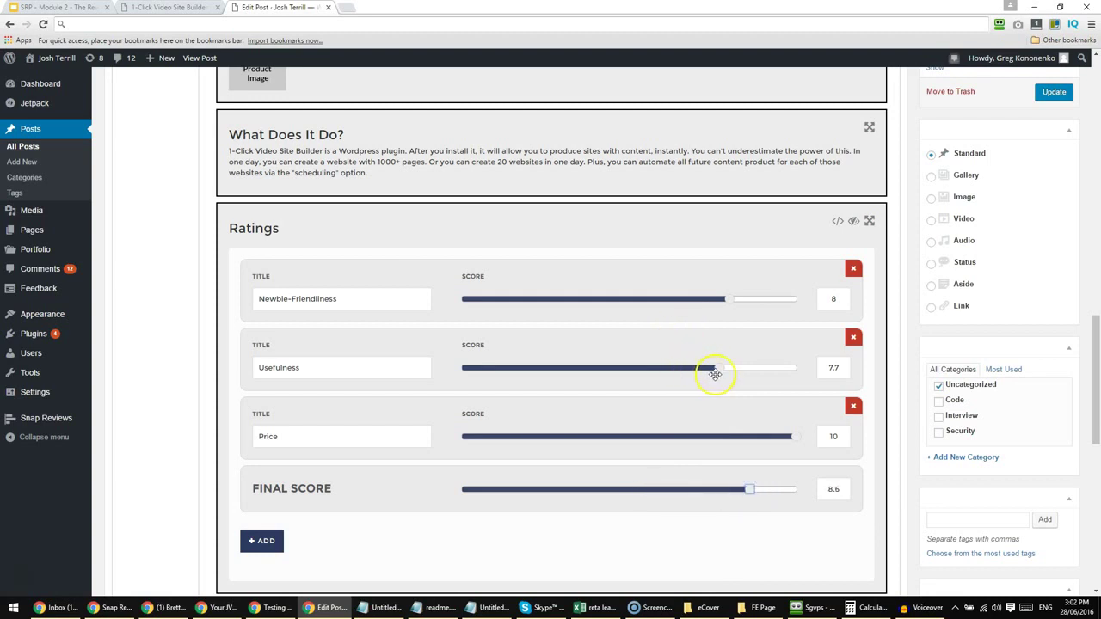
{"action": "left_click_drag", "start_coordinate": [728, 298], "coordinate": [746, 300]}
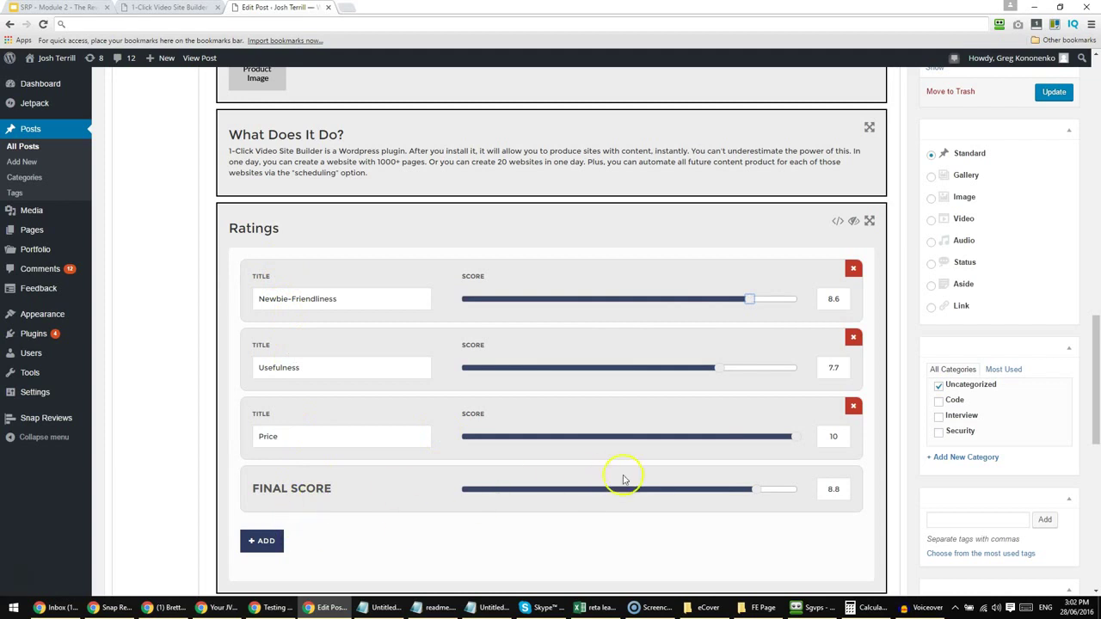
- Add two blank rating criteria below Price and delete both of them again
{"action": "left_click", "coordinate": [259, 540]}
{"action": "scroll", "coordinate": [284, 508], "scroll_direction": "down", "scroll_amount": 1}
{"action": "scroll", "coordinate": [284, 505], "scroll_direction": "down", "scroll_amount": 1}
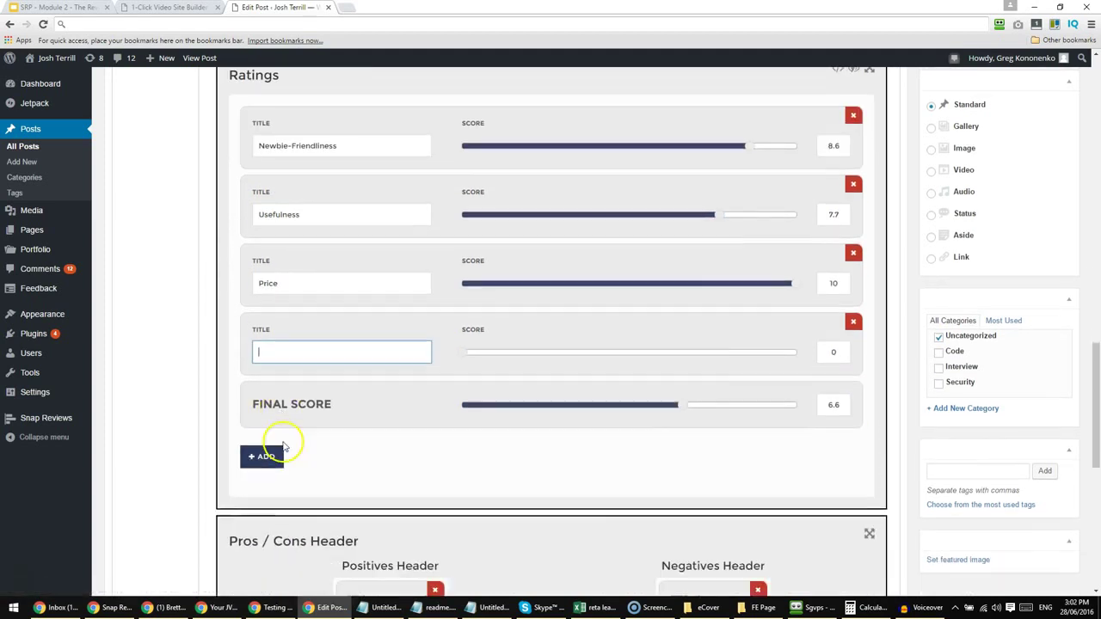
{"action": "left_click", "coordinate": [257, 437]}
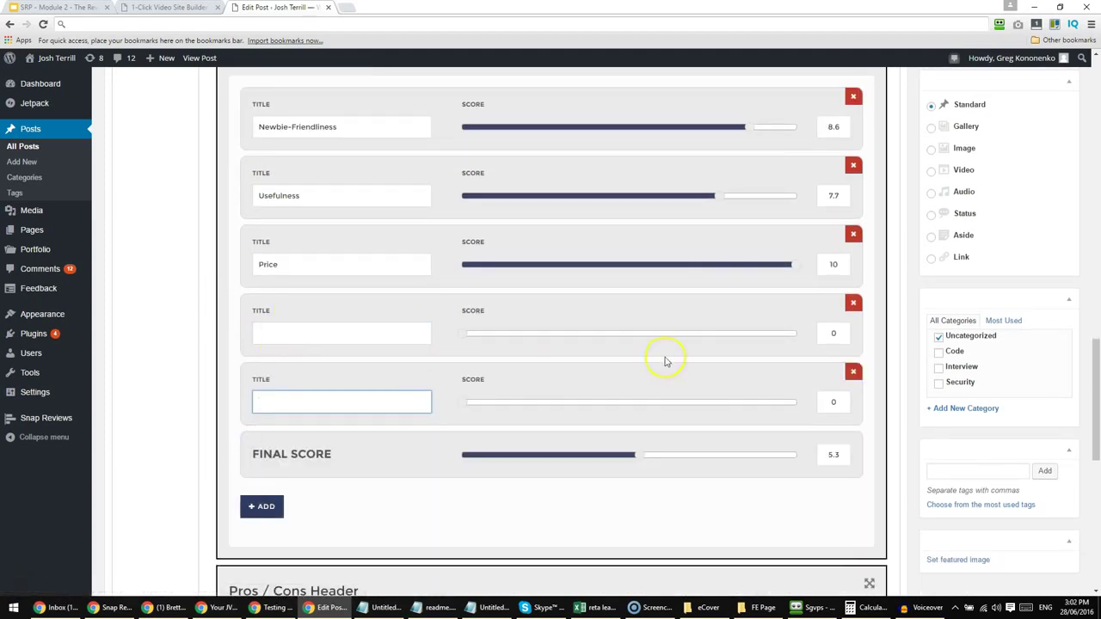
{"action": "left_click", "coordinate": [853, 372]}
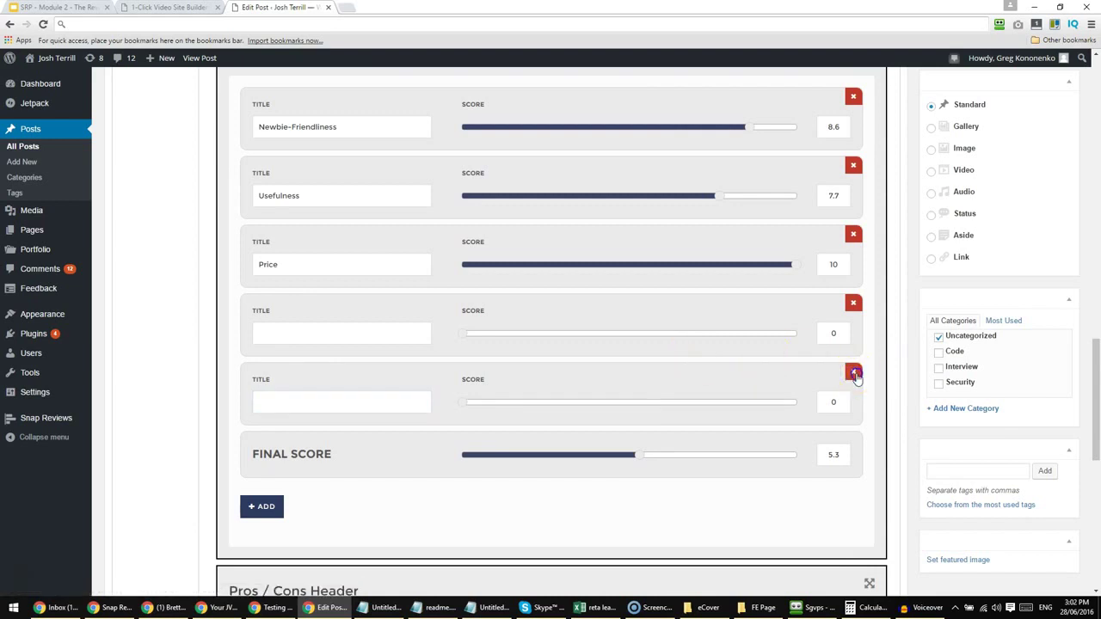
{"action": "left_click", "coordinate": [854, 307]}
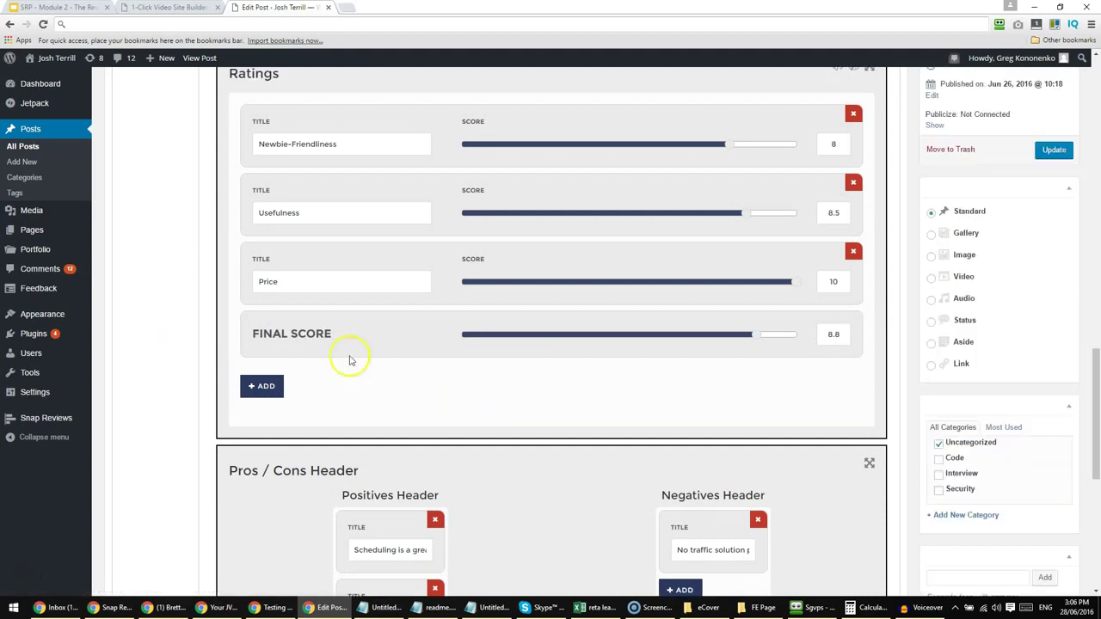
- Reorder the rating criteria so that Usefulness comes first, followed by Newbie-Friendliness and Price
{"action": "scroll", "coordinate": [361, 379], "scroll_direction": "up", "scroll_amount": 1}
{"action": "scroll", "coordinate": [375, 396], "scroll_direction": "up", "scroll_amount": 1}
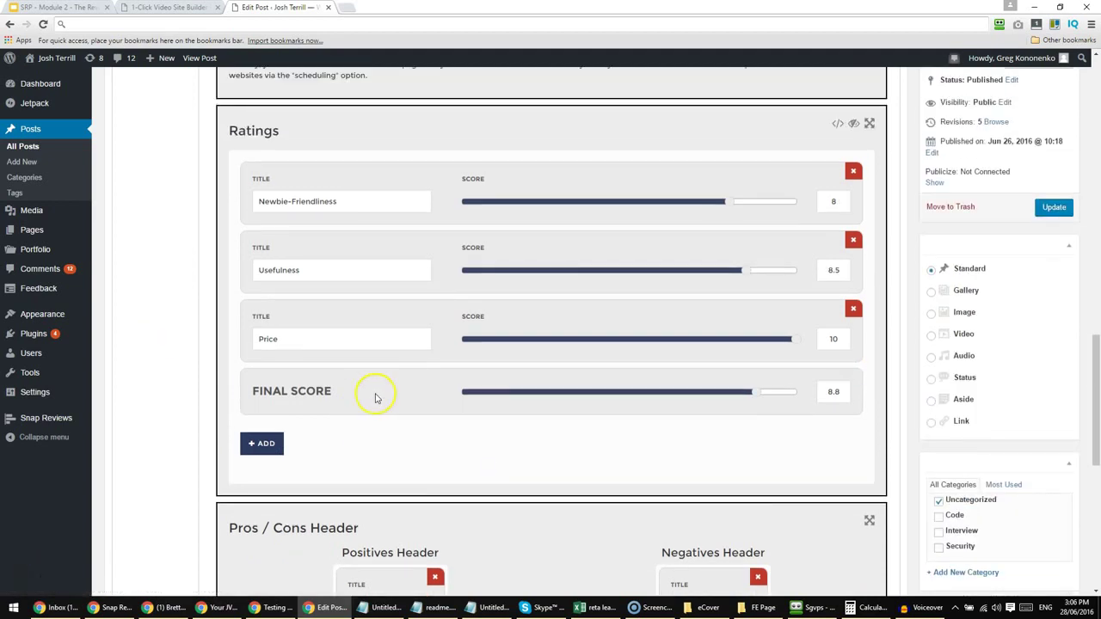
{"action": "scroll", "coordinate": [376, 397], "scroll_direction": "up", "scroll_amount": 1}
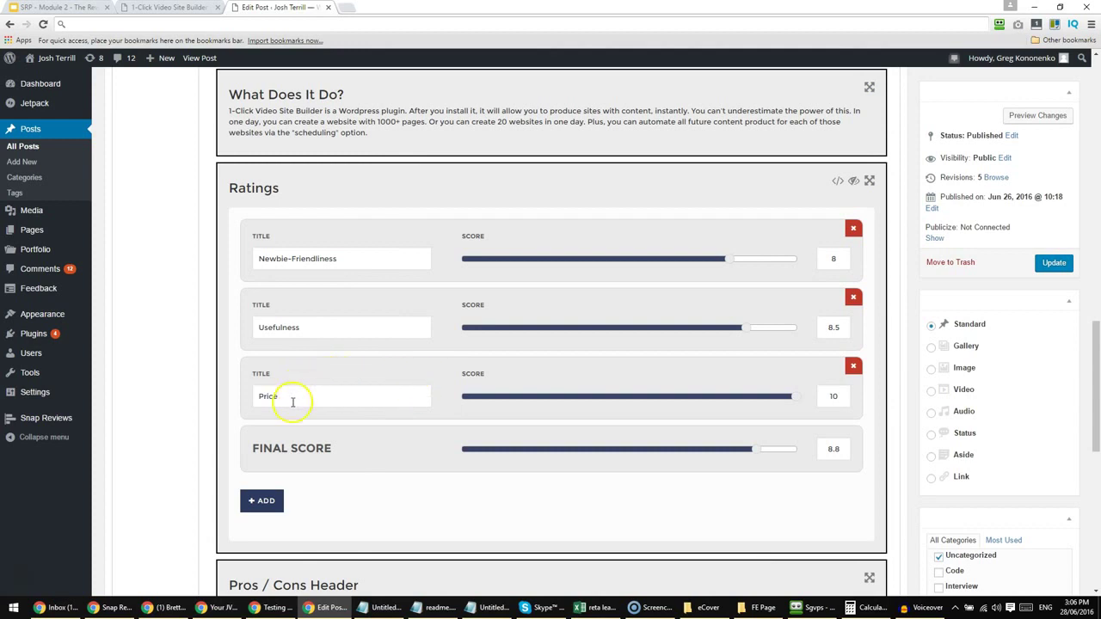
{"action": "left_click_drag", "start_coordinate": [327, 375], "coordinate": [329, 224]}
{"action": "left_click_drag", "start_coordinate": [333, 314], "coordinate": [341, 221]}
{"action": "left_click_drag", "start_coordinate": [347, 392], "coordinate": [351, 217]}
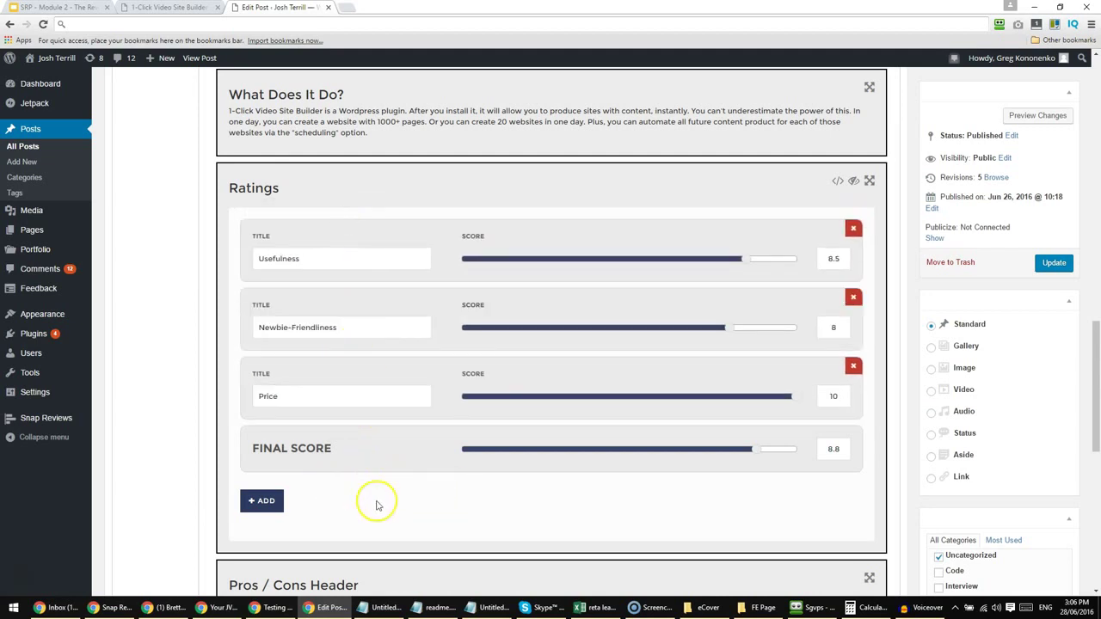
- Add a fourth entry titled "positive" under Positives Header and a second entry titled "con2" under Negatives Header
{"action": "scroll", "coordinate": [344, 482], "scroll_direction": "down", "scroll_amount": 2}
{"action": "scroll", "coordinate": [240, 448], "scroll_direction": "down", "scroll_amount": 4}
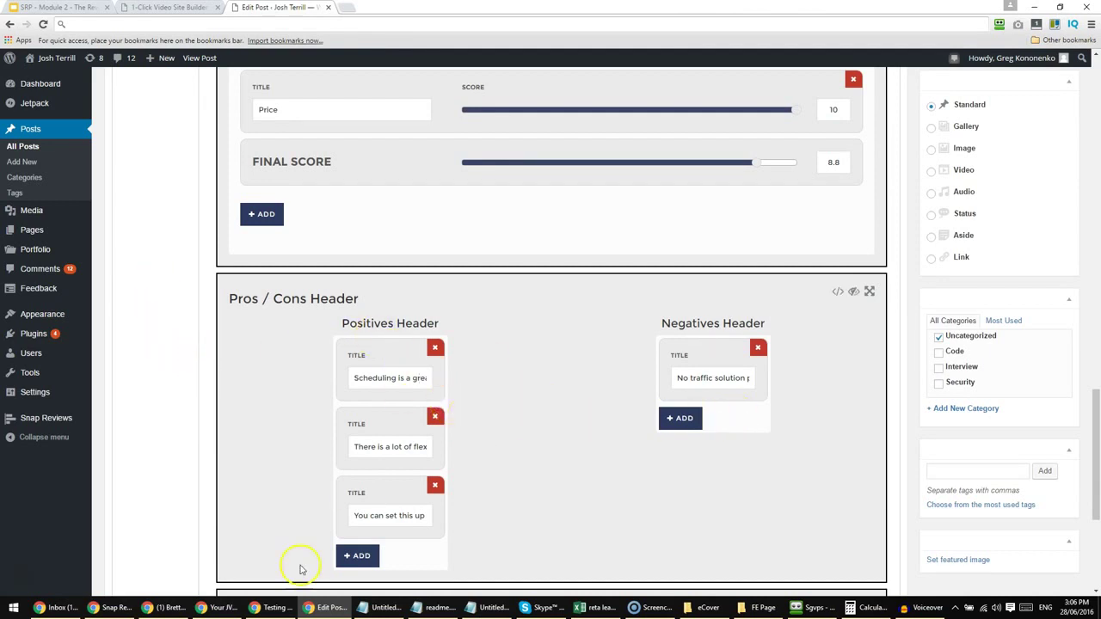
{"action": "left_click", "coordinate": [350, 557]}
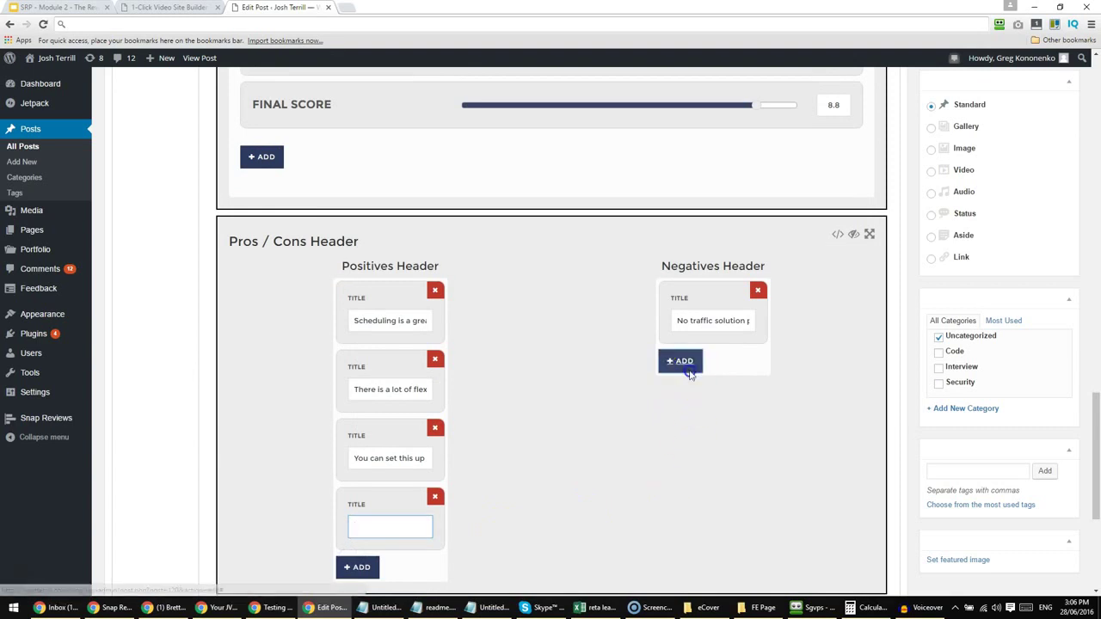
{"action": "left_click", "coordinate": [691, 365]}
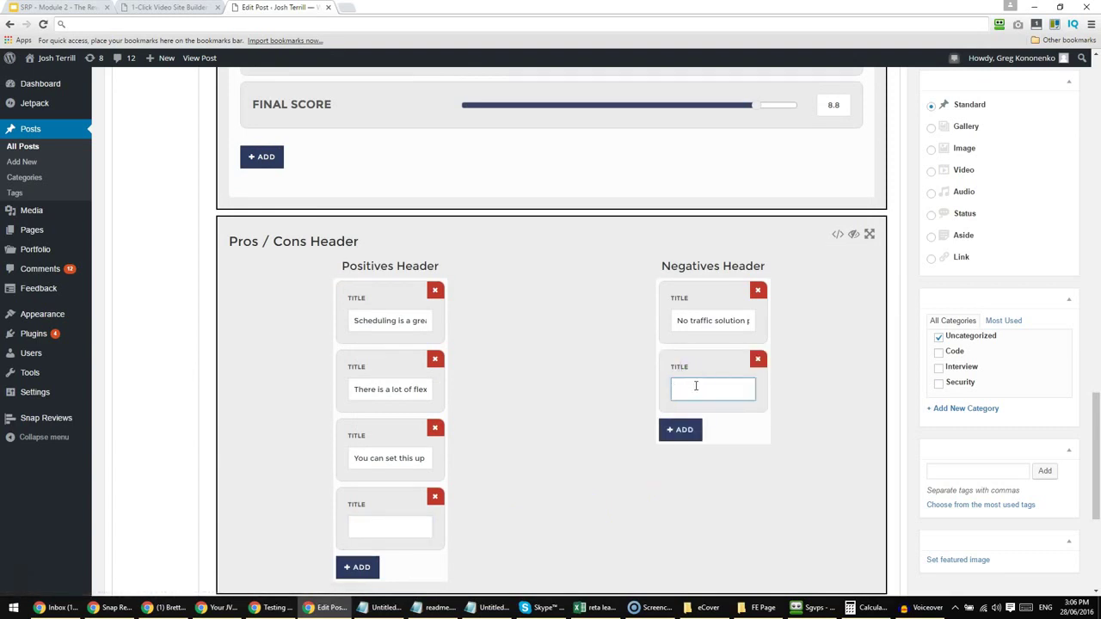
{"action": "left_click", "coordinate": [412, 517]}
{"action": "type", "text": "positive"}
- Delete the "positive" entry from the positives and the "con2" entry from the negatives
{"action": "left_click", "coordinate": [433, 498]}
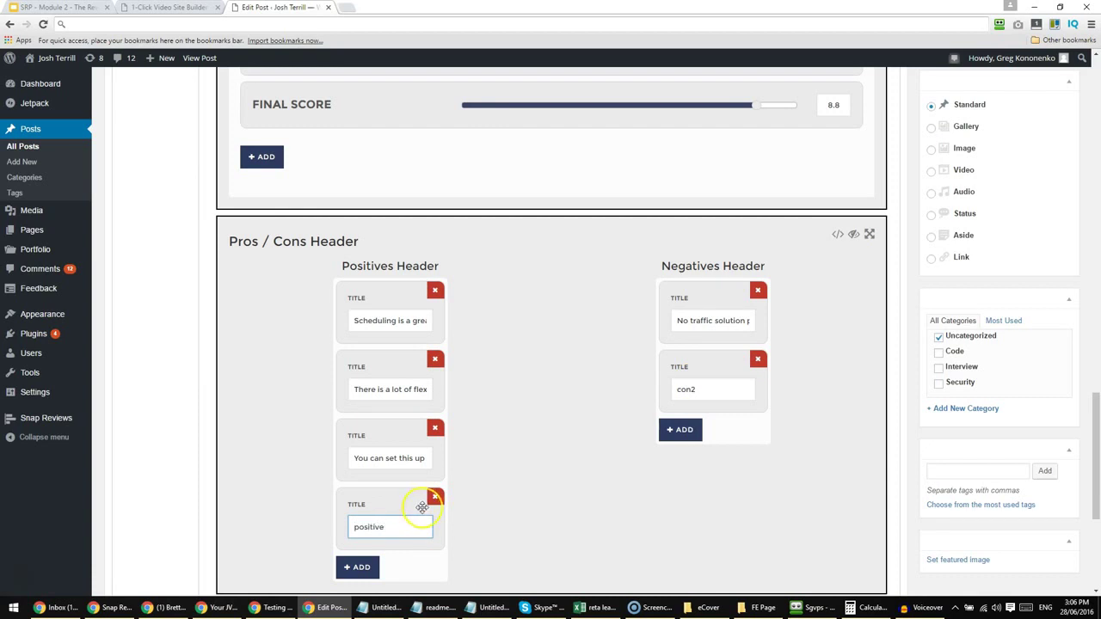
{"action": "scroll", "coordinate": [481, 486], "scroll_direction": "down", "scroll_amount": 1}
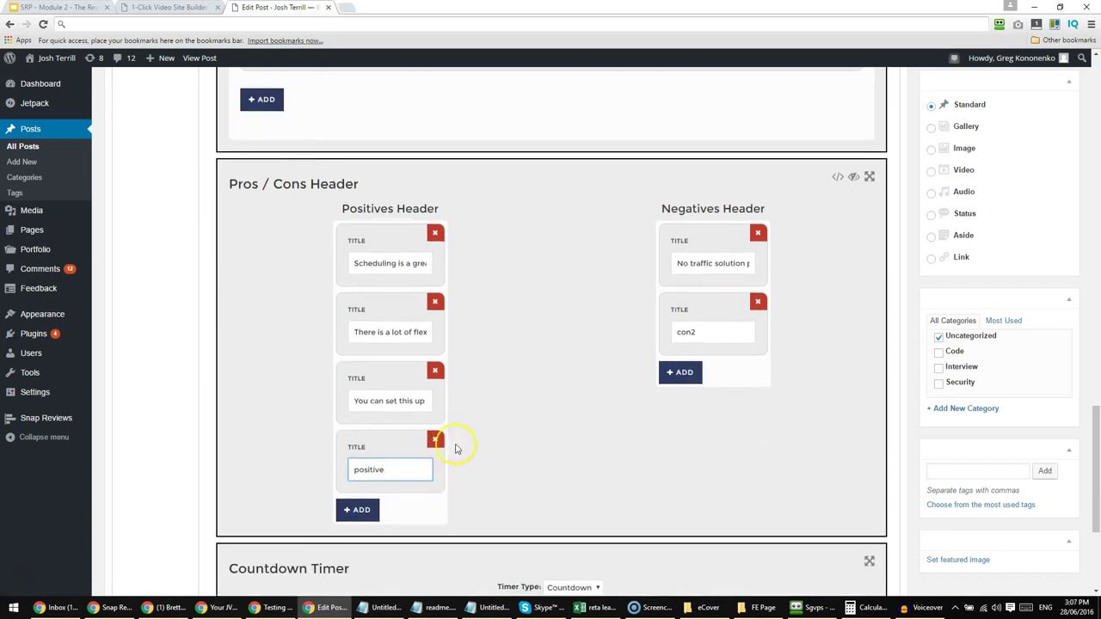
{"action": "left_click", "coordinate": [435, 440]}
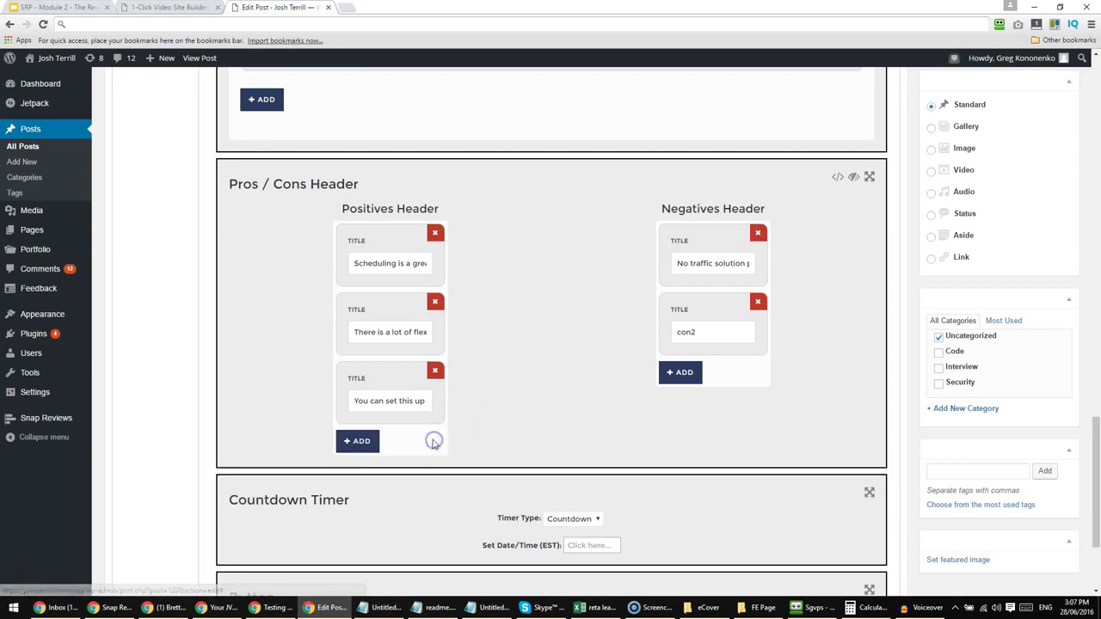
{"action": "left_click", "coordinate": [757, 302]}
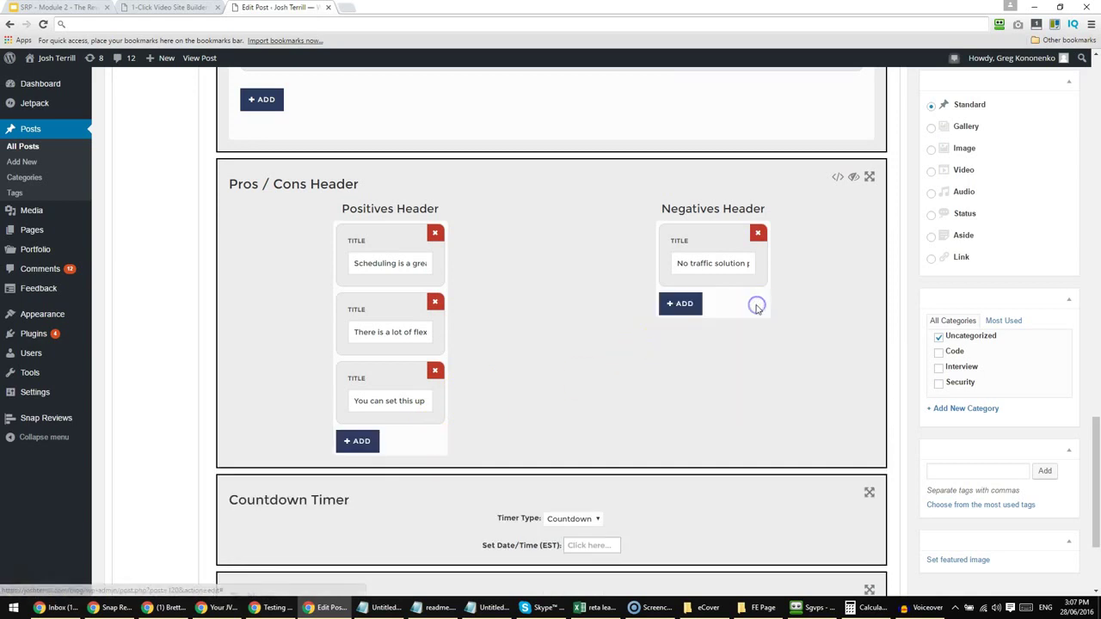
- Reorder the positives so that "You can set this up" comes first, the flexibility entry second and the scheduling entry last
{"action": "left_click_drag", "start_coordinate": [376, 307], "coordinate": [380, 225]}
{"action": "left_click_drag", "start_coordinate": [384, 350], "coordinate": [375, 236]}
{"action": "left_click_drag", "start_coordinate": [378, 308], "coordinate": [377, 307]}
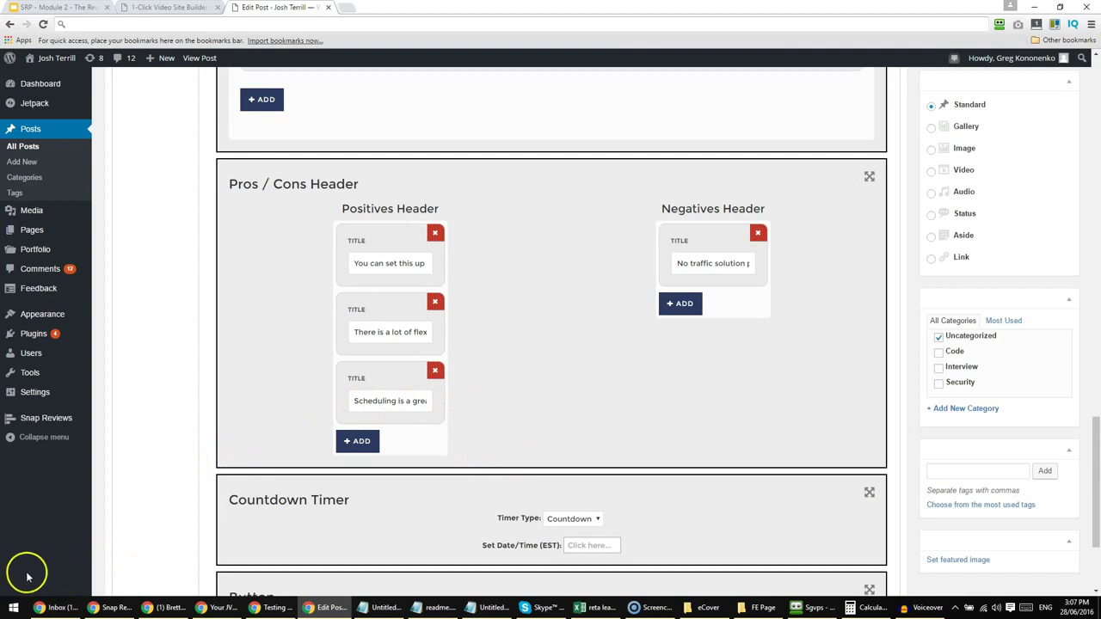
- Examine the Countdown Timer section's timer type options and its date and time picker without setting anything
{"action": "scroll", "coordinate": [140, 526], "scroll_direction": "down", "scroll_amount": 1}
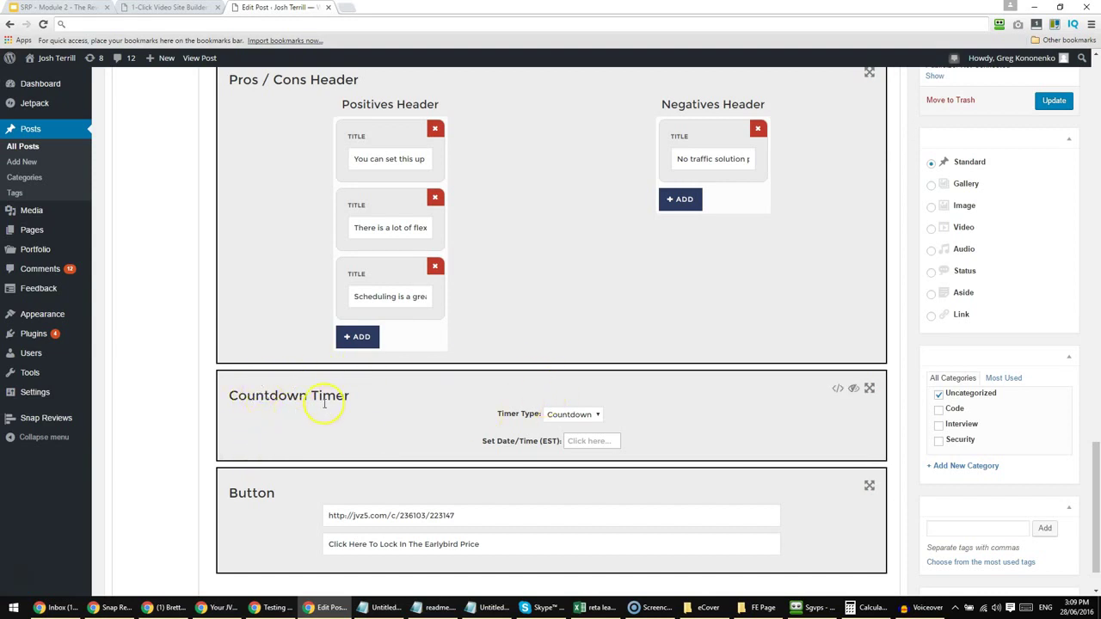
{"action": "left_click", "coordinate": [580, 416]}
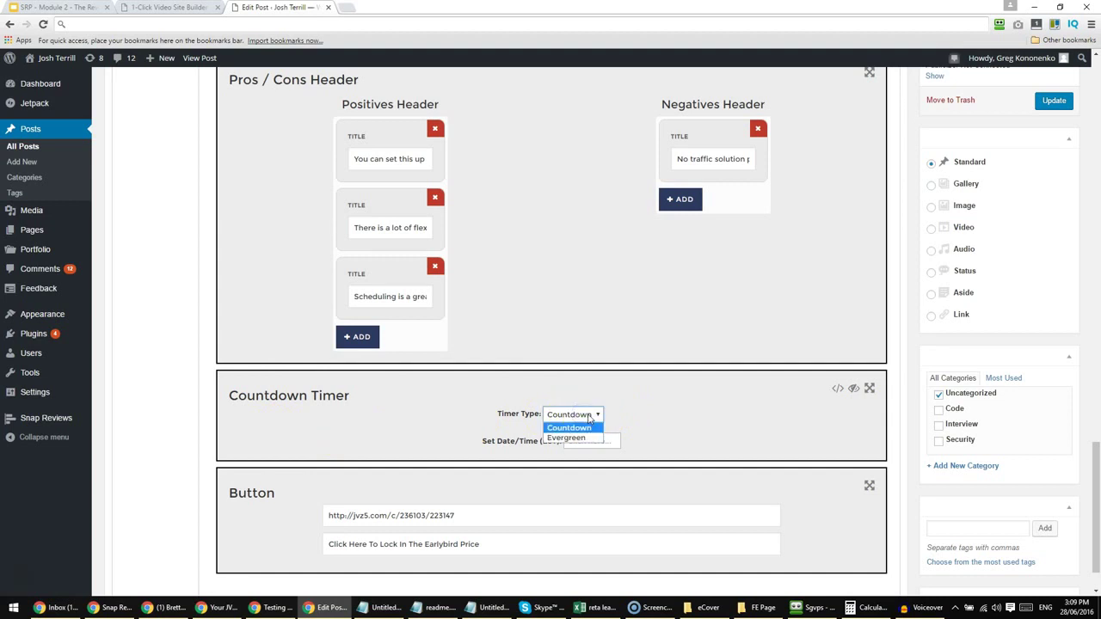
{"action": "left_click", "coordinate": [593, 418]}
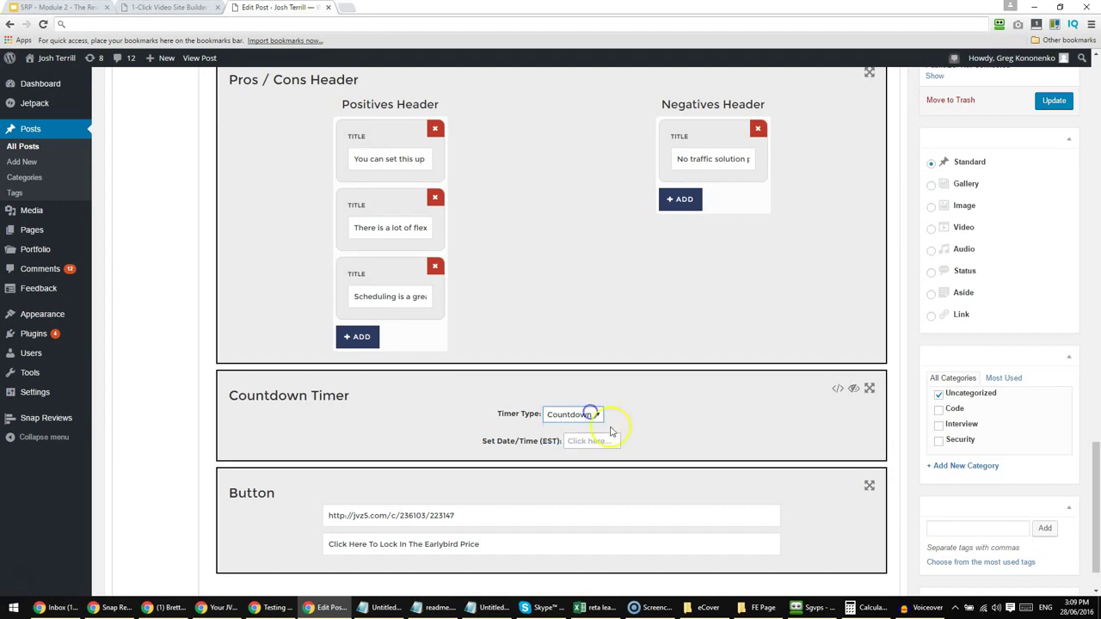
{"action": "left_click", "coordinate": [588, 440]}
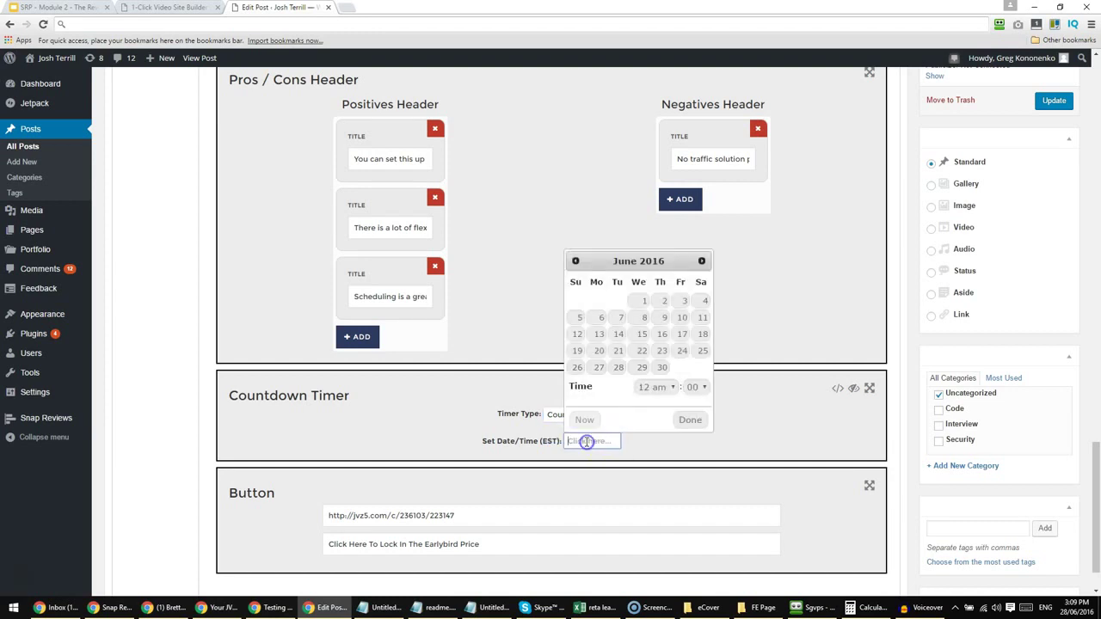
{"action": "left_click", "coordinate": [505, 403]}
- Switch the timer type to Evergreen and then back to Countdown
{"action": "left_click", "coordinate": [558, 416]}
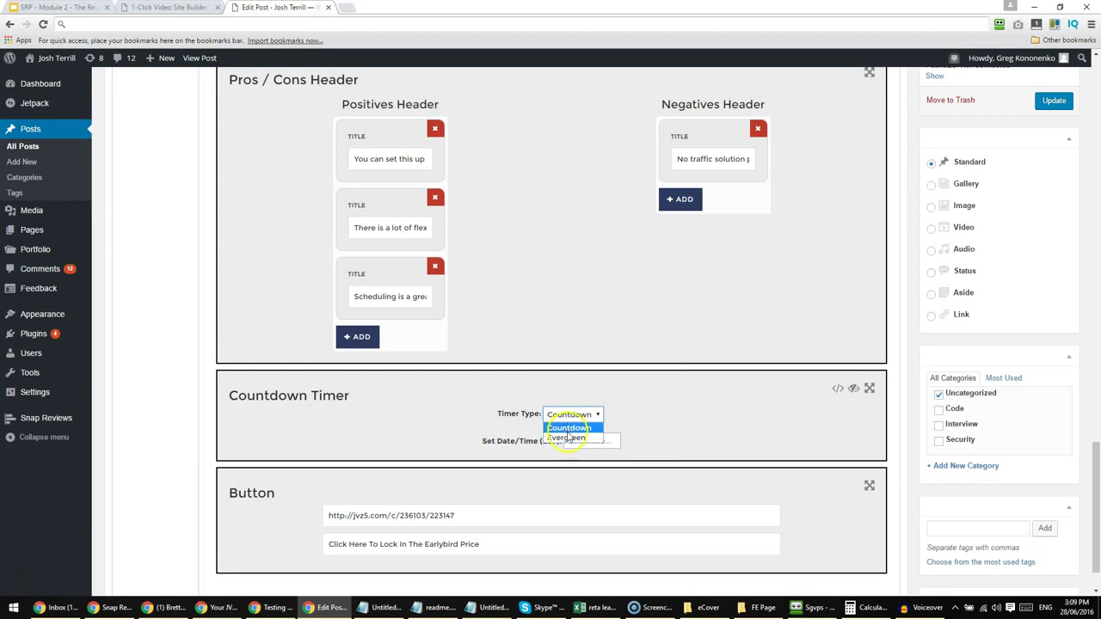
{"action": "left_click", "coordinate": [566, 438]}
{"action": "left_click", "coordinate": [579, 414]}
{"action": "left_click", "coordinate": [578, 427]}
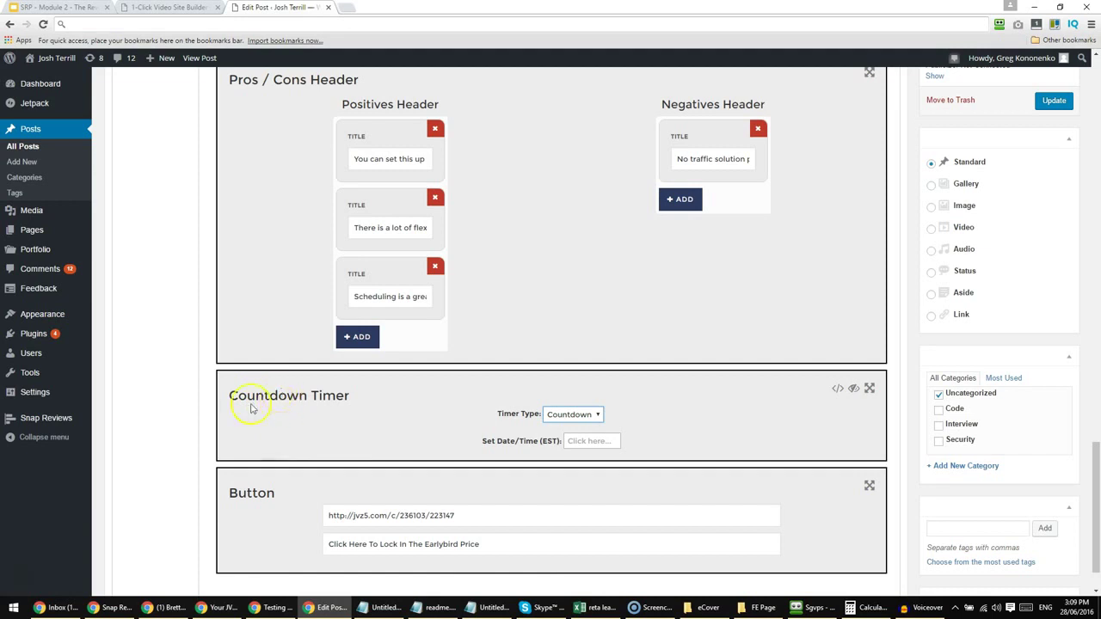
- Examine the countdown timer and call-to-action button in the published review box, and return to the post editor
{"action": "key", "text": "ctrl+shift+Tab"}
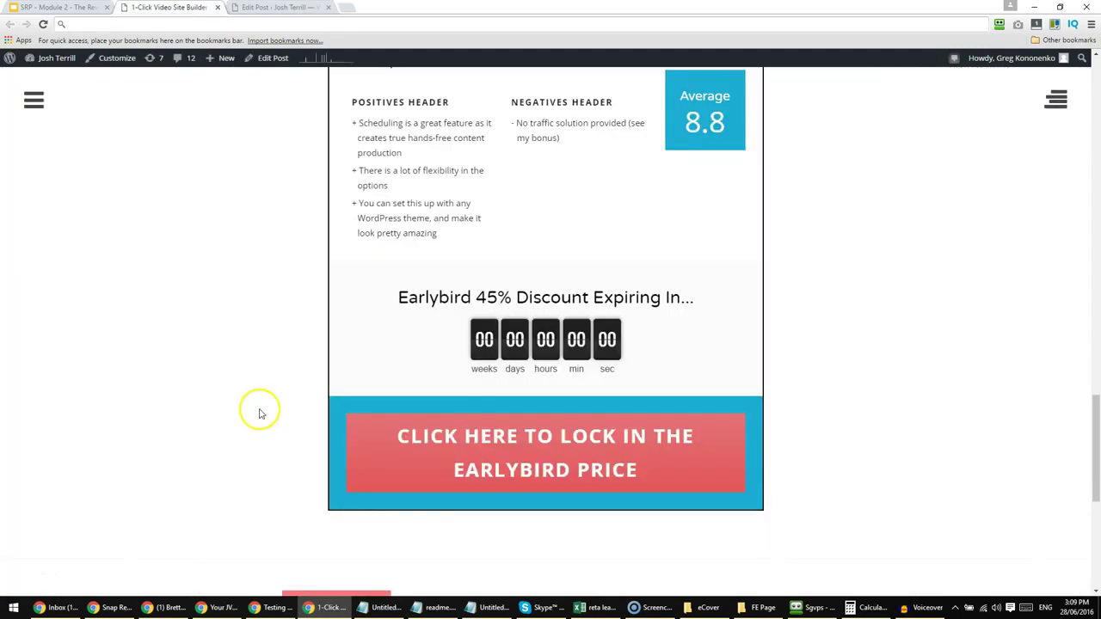
{"action": "scroll", "coordinate": [293, 393], "scroll_direction": "up", "scroll_amount": 1}
{"action": "scroll", "coordinate": [418, 464], "scroll_direction": "down", "scroll_amount": 1}
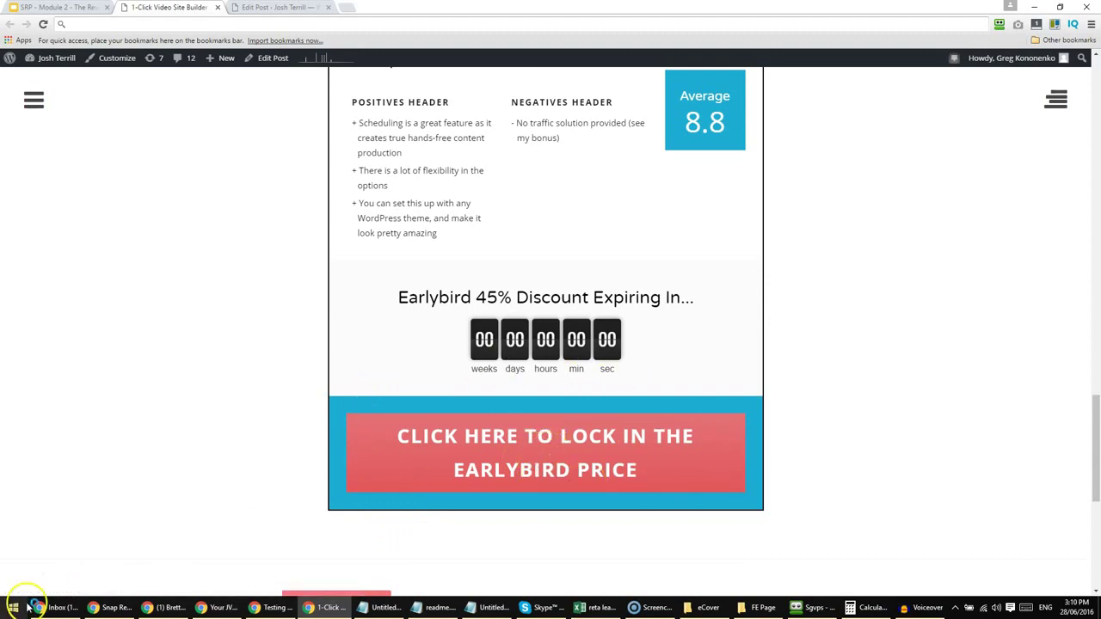
{"action": "left_click", "coordinate": [268, 8]}
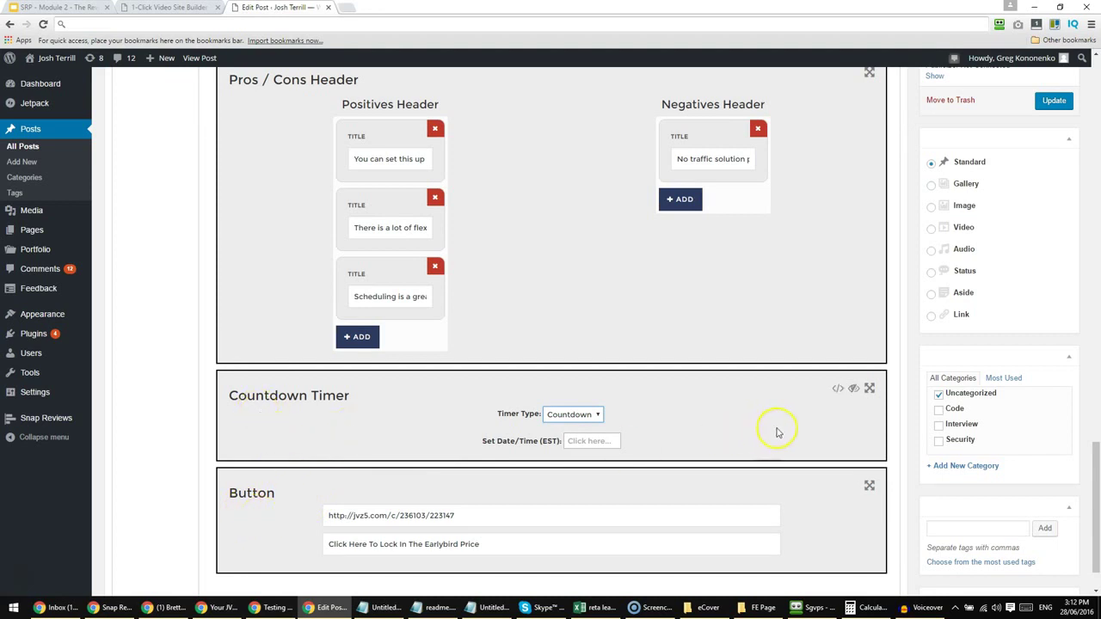
- Display the shortcodes of the Countdown Timer and Button sections and examine them
{"action": "left_click", "coordinate": [839, 391]}
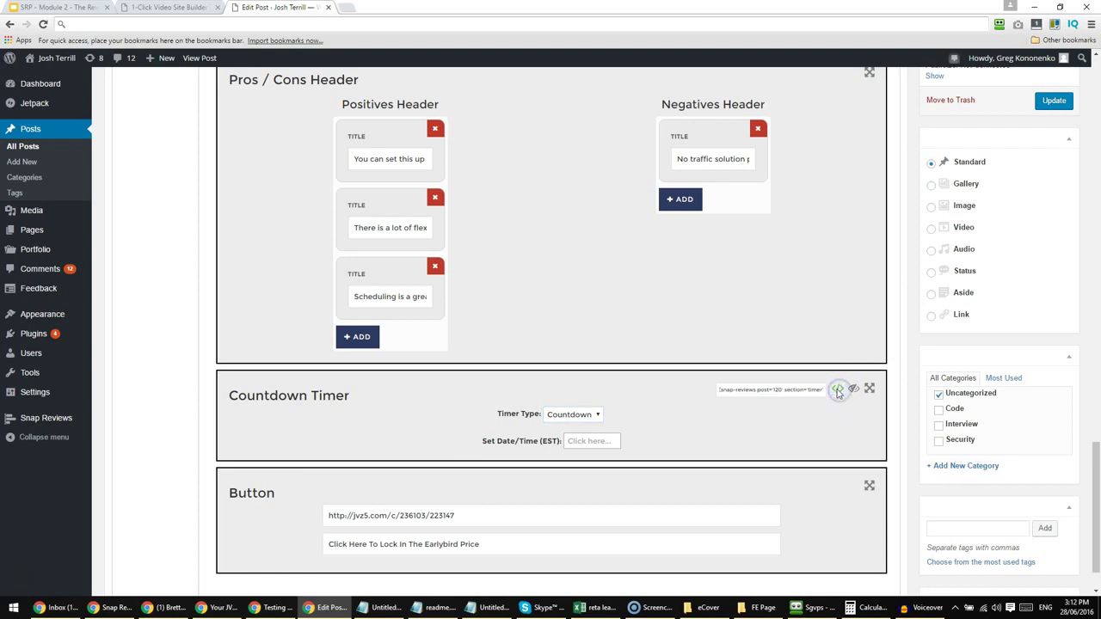
{"action": "left_click", "coordinate": [738, 388]}
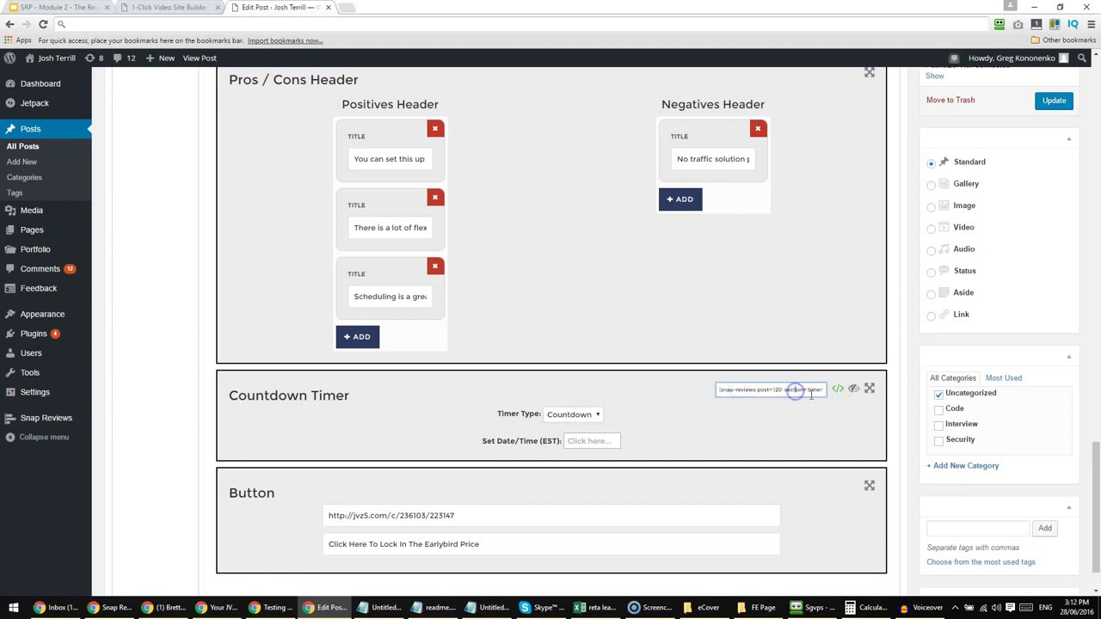
{"action": "left_click", "coordinate": [836, 488]}
{"action": "left_click", "coordinate": [767, 486]}
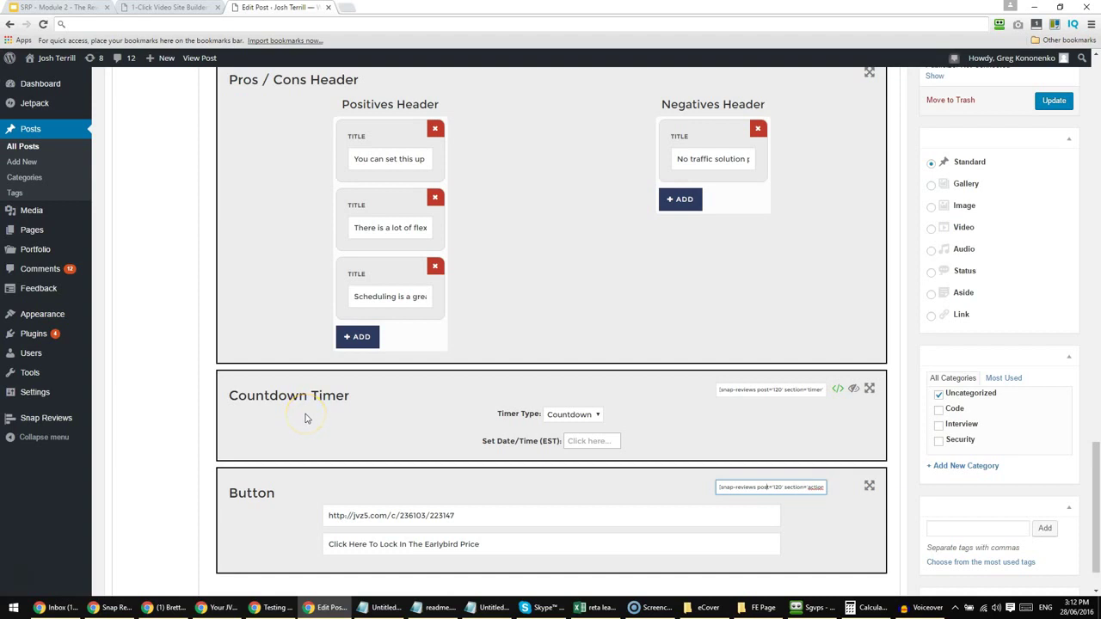
{"action": "double_click", "coordinate": [781, 389]}
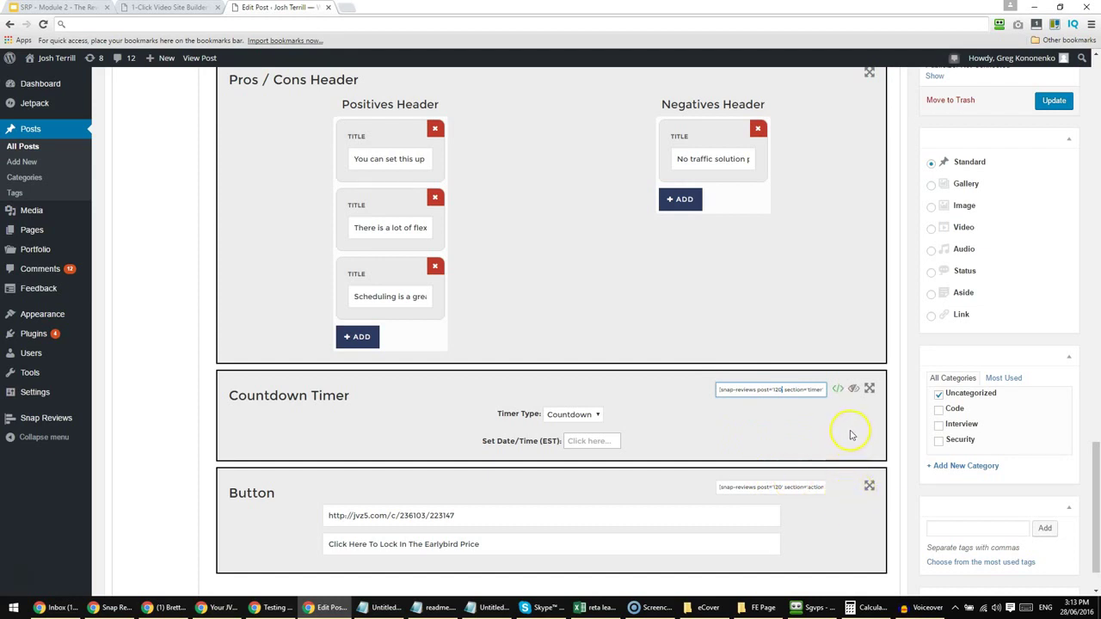
- Hide the Button and Countdown Timer sections of the review box
{"action": "scroll", "coordinate": [878, 438], "scroll_direction": "up", "scroll_amount": 3}
{"action": "scroll", "coordinate": [875, 456], "scroll_direction": "down", "scroll_amount": 4}
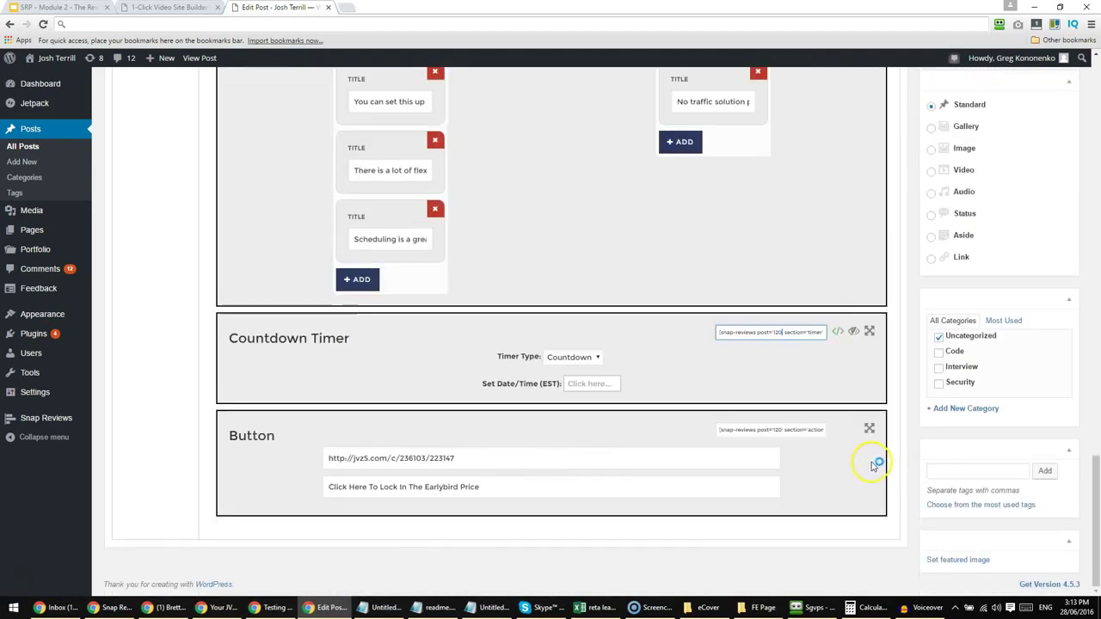
{"action": "left_click", "coordinate": [853, 434]}
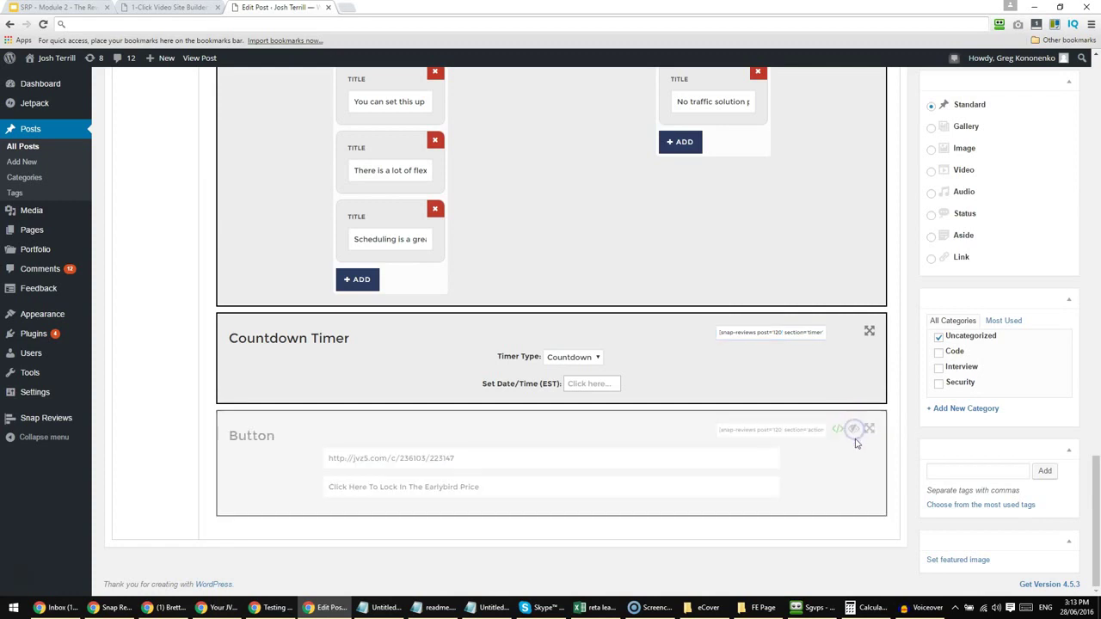
{"action": "left_click", "coordinate": [854, 432]}
{"action": "left_click", "coordinate": [854, 433]}
{"action": "left_click", "coordinate": [856, 334]}
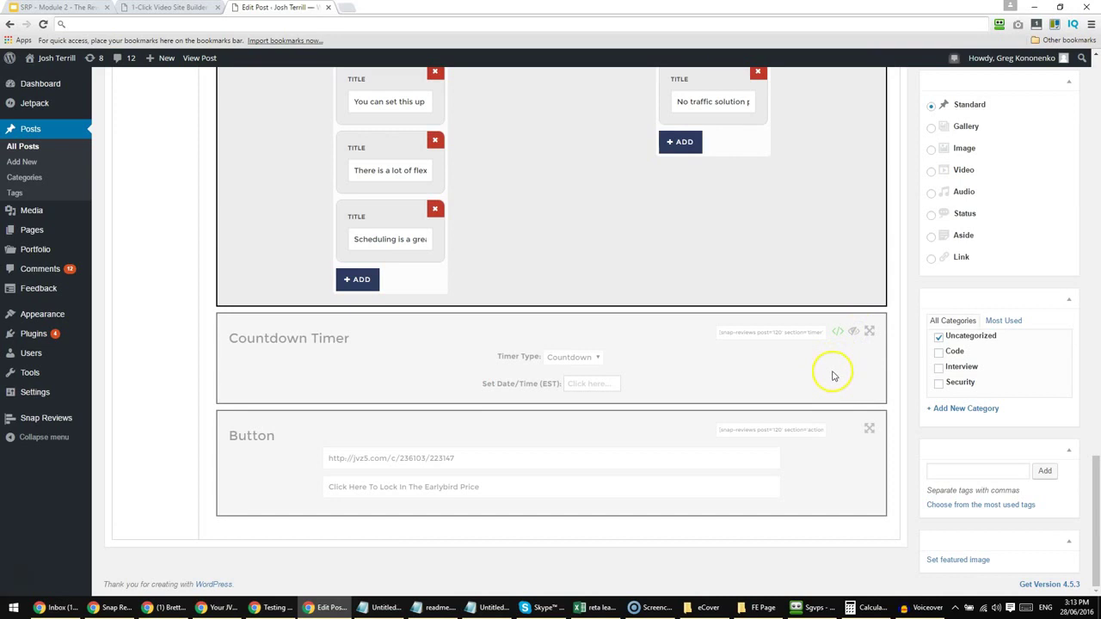
- Hide the review title, "What Does It Do?" and Pros / Cons sections of the review box
{"action": "scroll", "coordinate": [870, 364], "scroll_direction": "up", "scroll_amount": 4}
{"action": "scroll", "coordinate": [870, 364], "scroll_direction": "up", "scroll_amount": 4}
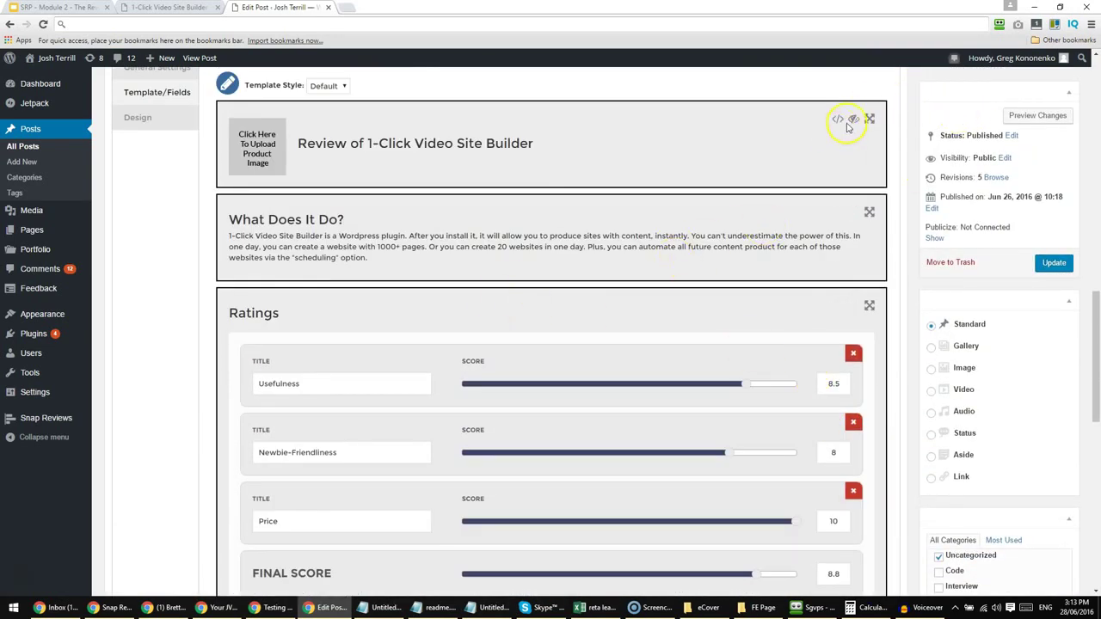
{"action": "left_click", "coordinate": [854, 120]}
{"action": "left_click", "coordinate": [849, 213]}
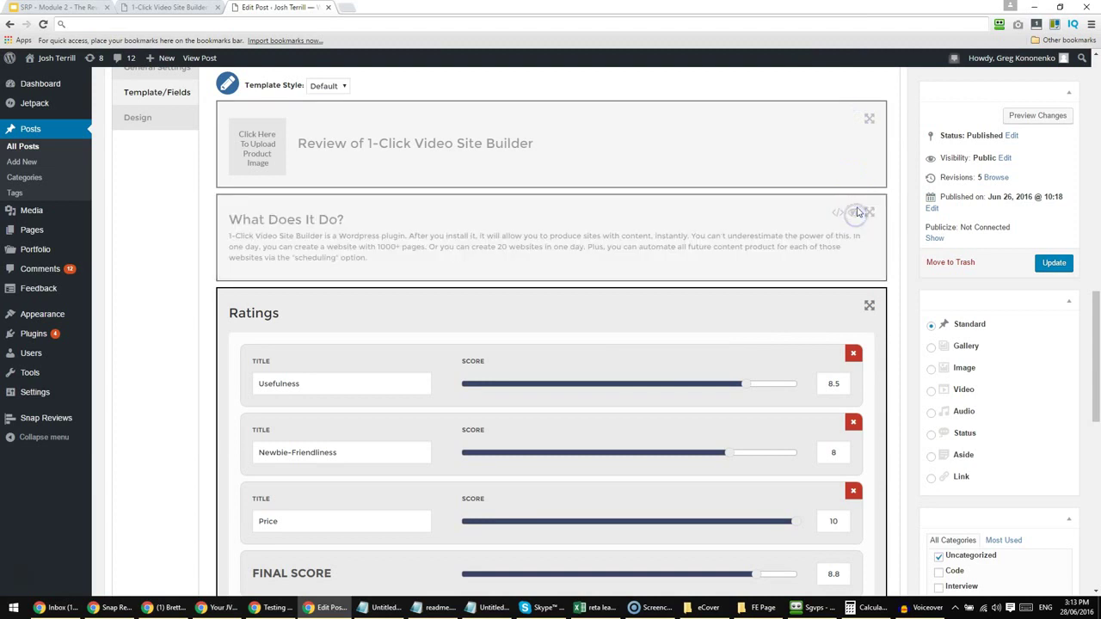
{"action": "scroll", "coordinate": [854, 209], "scroll_direction": "down", "scroll_amount": 4}
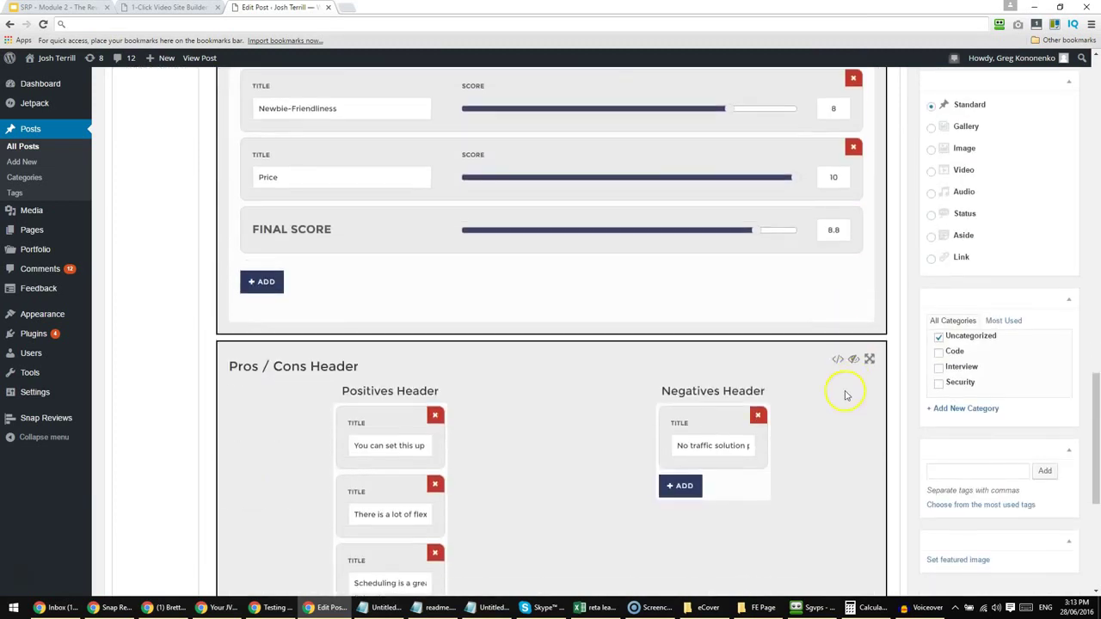
{"action": "left_click", "coordinate": [852, 361]}
{"action": "scroll", "coordinate": [847, 405], "scroll_direction": "down", "scroll_amount": 3}
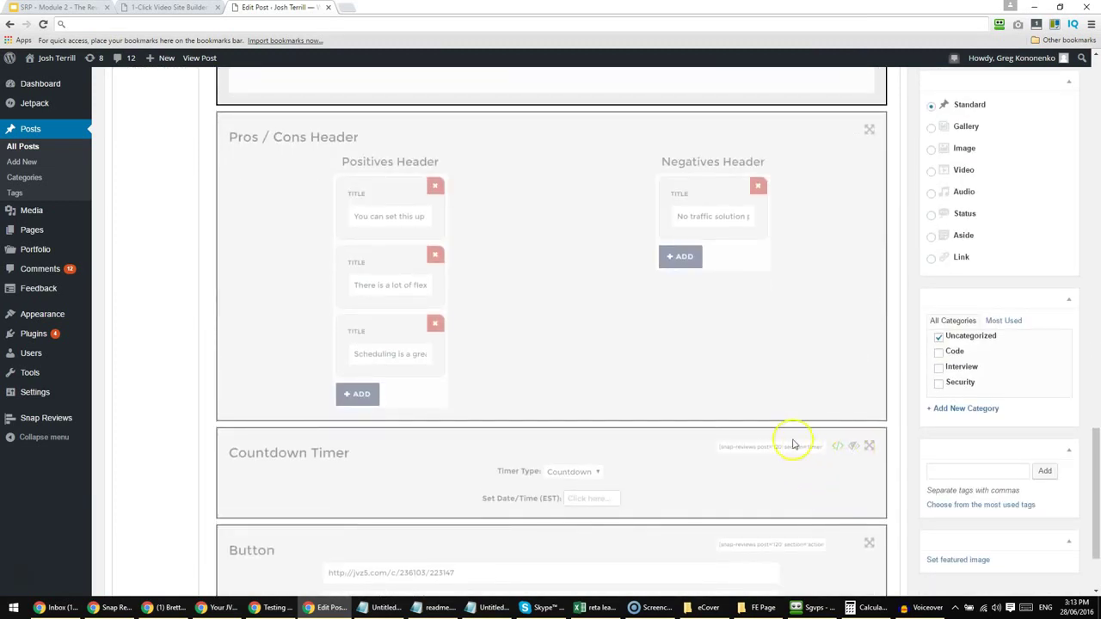
- Unhide the "What Does It Do?" section and the review title section
{"action": "scroll", "coordinate": [731, 404], "scroll_direction": "down", "scroll_amount": 2}
{"action": "scroll", "coordinate": [663, 366], "scroll_direction": "up", "scroll_amount": 7}
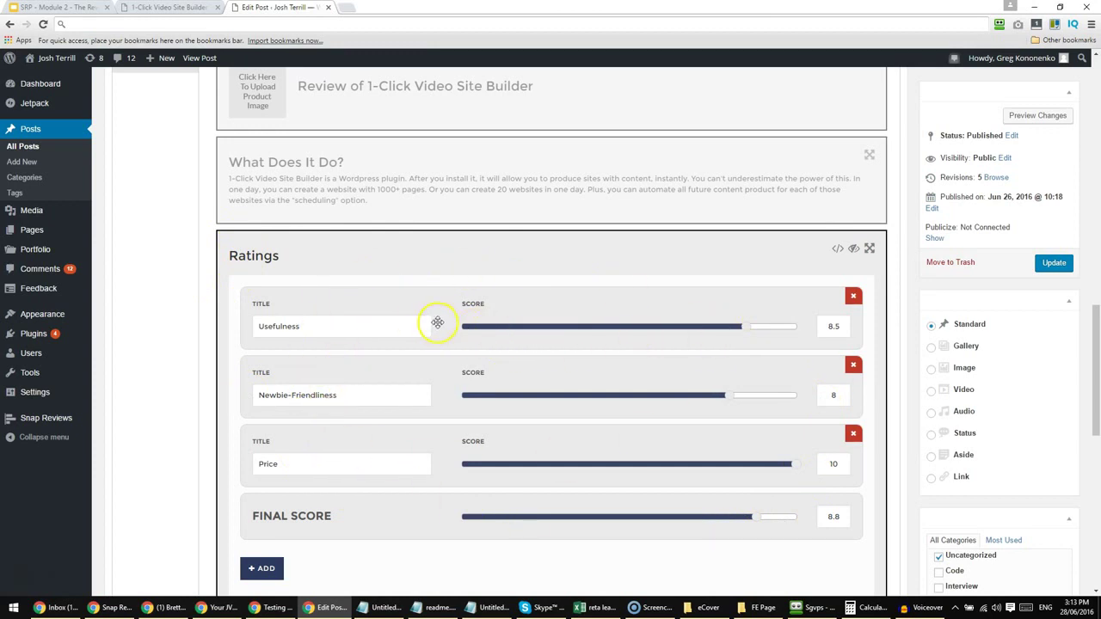
{"action": "scroll", "coordinate": [731, 301], "scroll_direction": "up", "scroll_amount": 3}
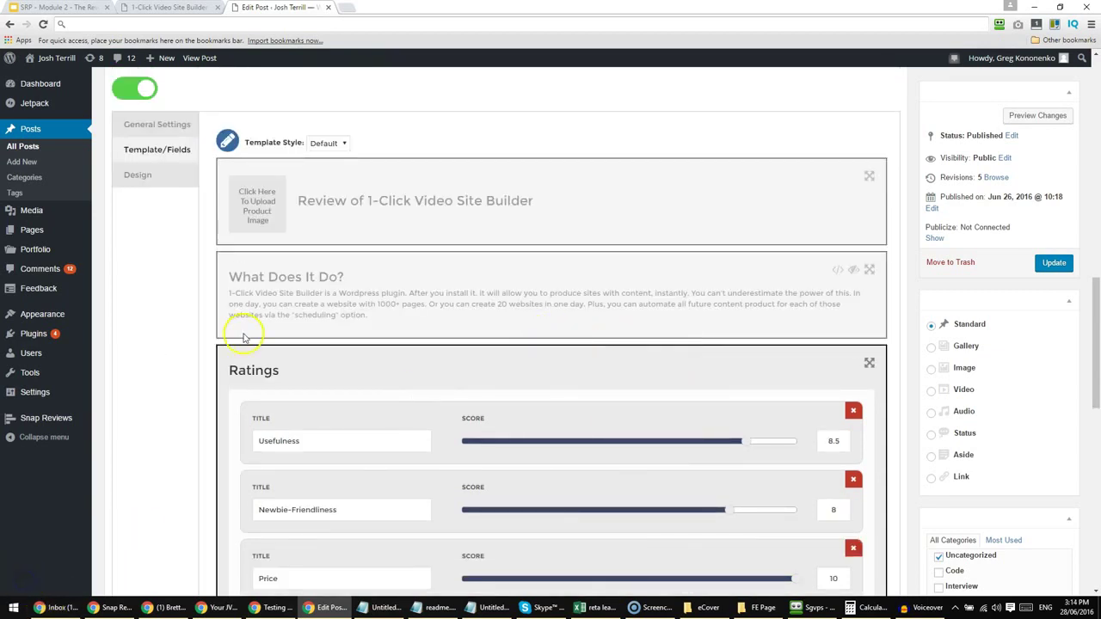
{"action": "left_click", "coordinate": [853, 270]}
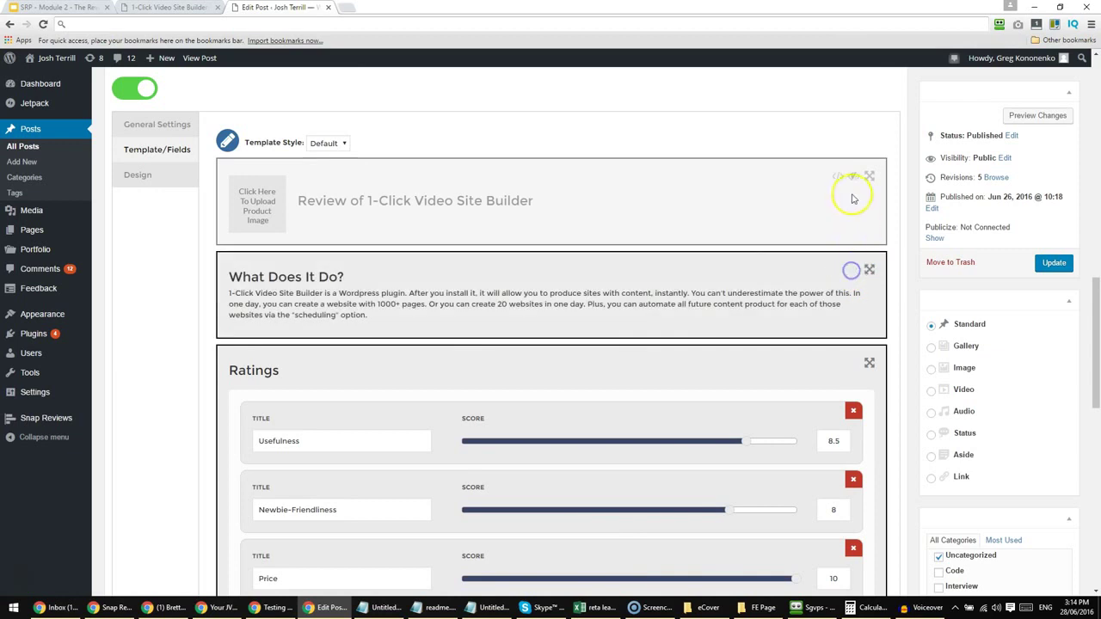
{"action": "left_click", "coordinate": [852, 176]}
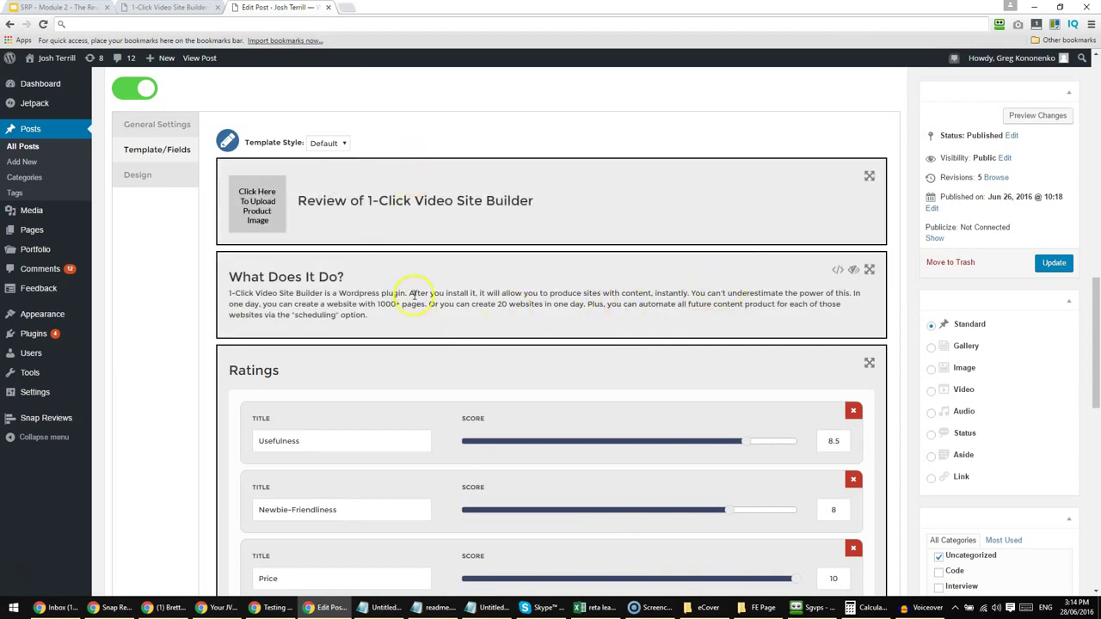
- Unhide the Pros / Cons section and reorder the sections so that Ratings comes first, directly followed by Pros / Cons
{"action": "double_click", "coordinate": [437, 365]}
{"action": "left_click_drag", "start_coordinate": [872, 368], "coordinate": [866, 166]}
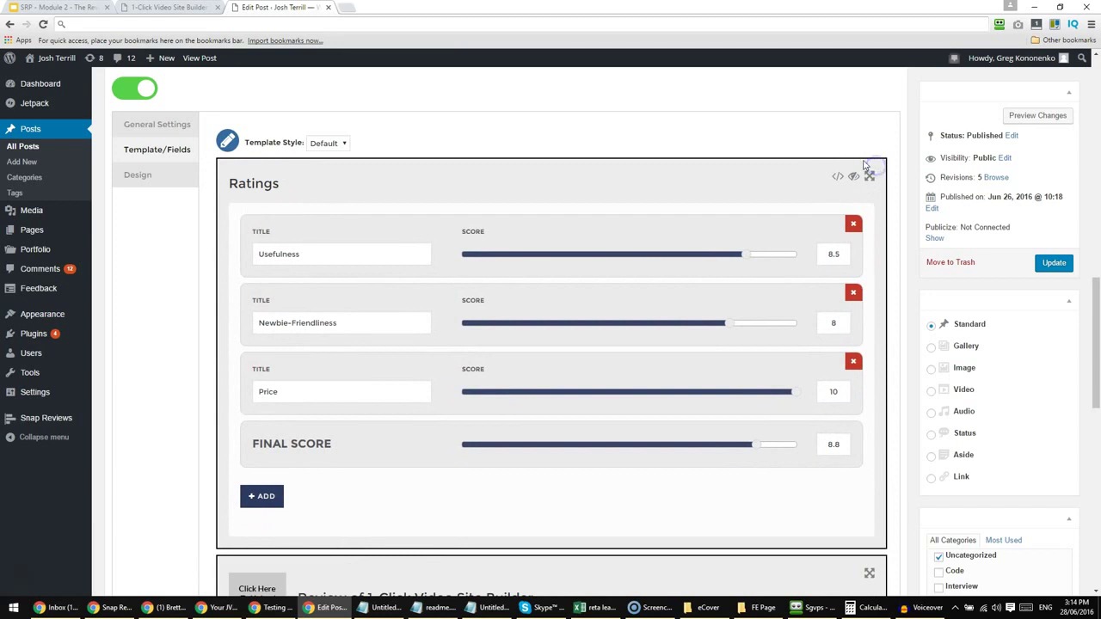
{"action": "scroll", "coordinate": [794, 418], "scroll_direction": "down", "scroll_amount": 3}
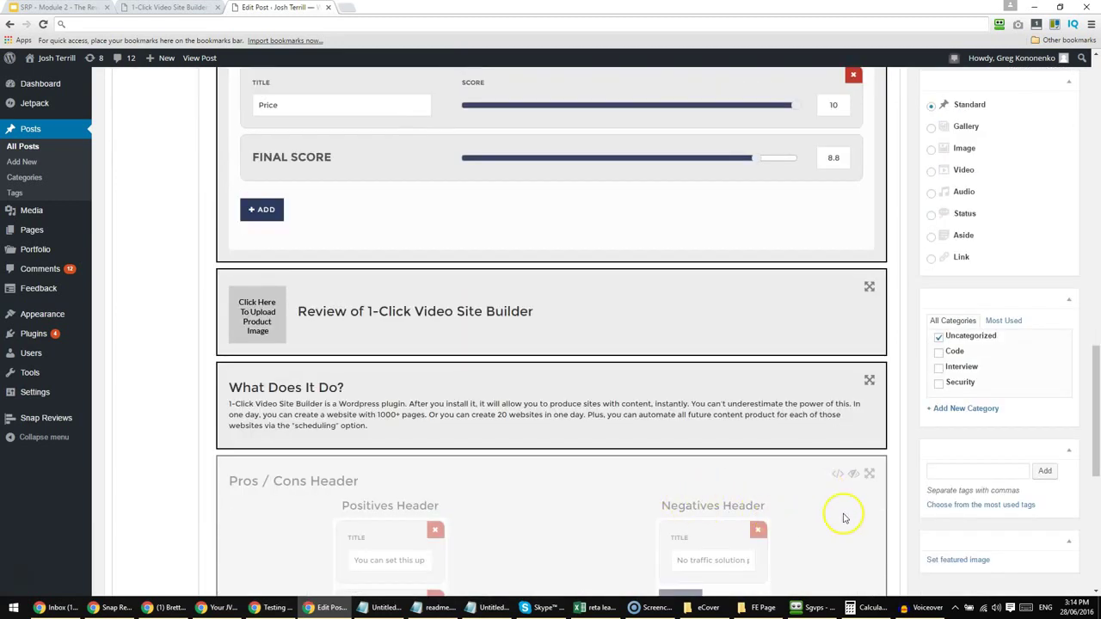
{"action": "left_click", "coordinate": [853, 474]}
{"action": "left_click_drag", "start_coordinate": [872, 476], "coordinate": [861, 297]}
{"action": "left_click_drag", "start_coordinate": [867, 287], "coordinate": [869, 286]}
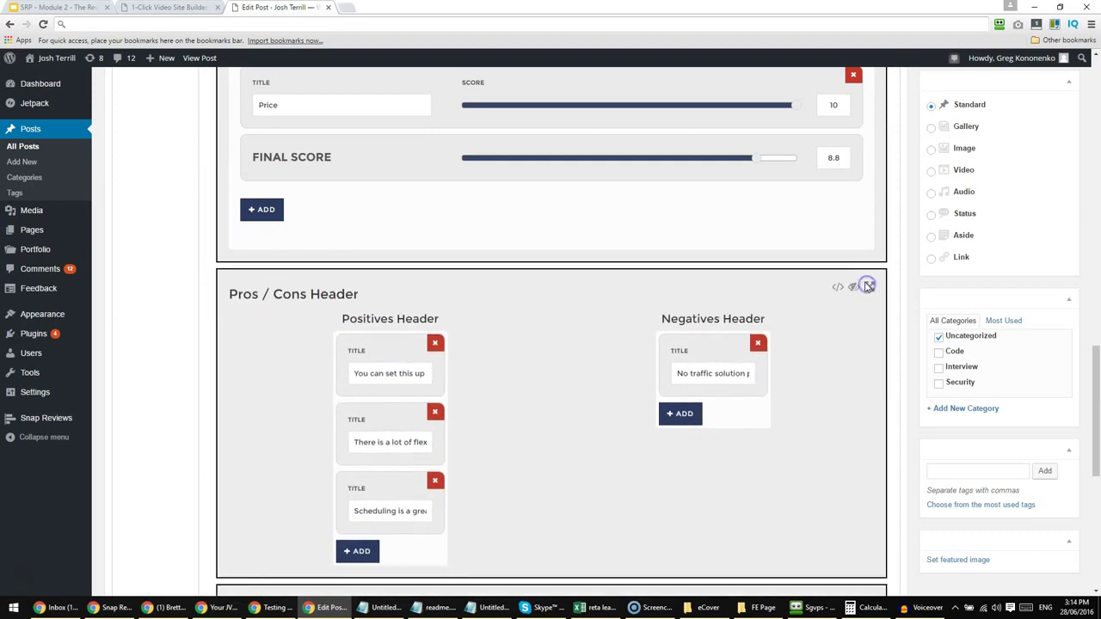
- Open the review box's design settings and examine the design selection, template color and primary color options
{"action": "scroll", "coordinate": [550, 361], "scroll_direction": "down", "scroll_amount": 5}
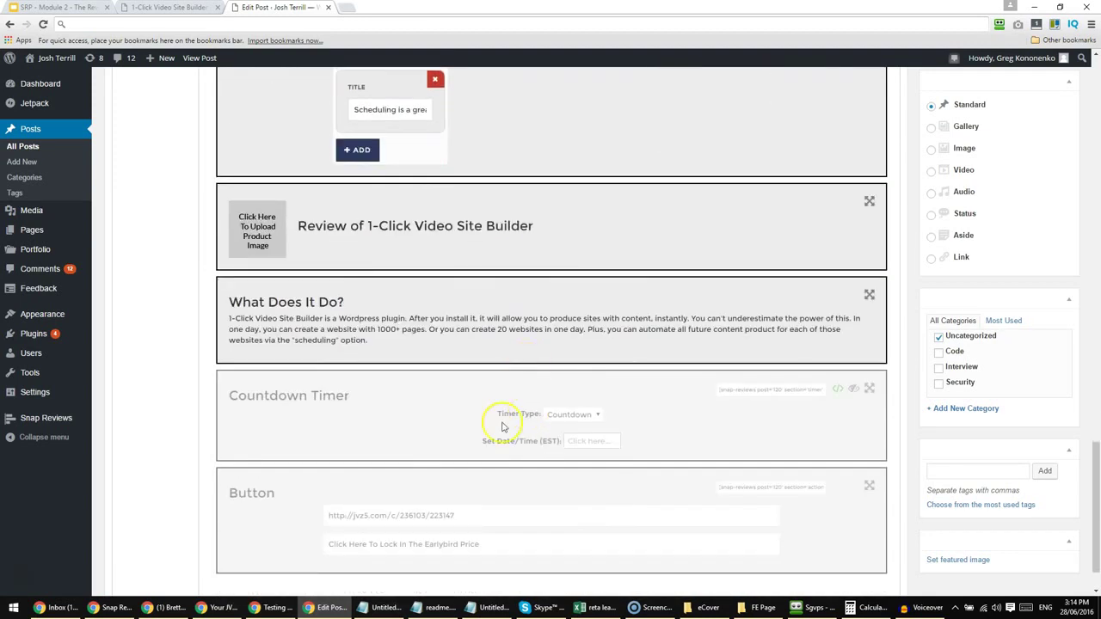
{"action": "scroll", "coordinate": [457, 448], "scroll_direction": "up", "scroll_amount": 6}
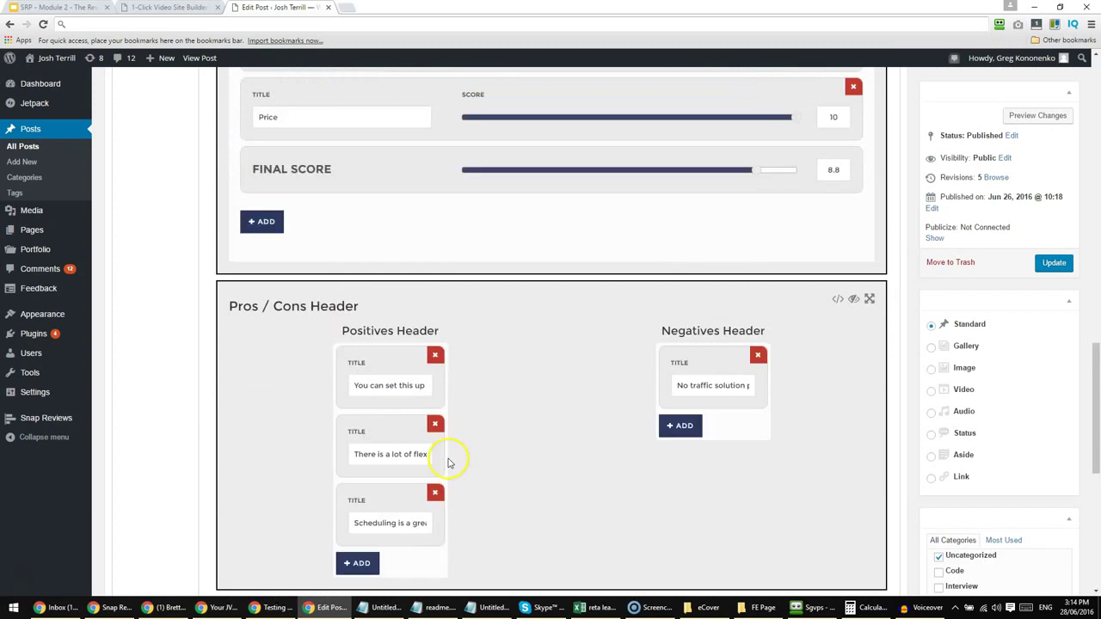
{"action": "scroll", "coordinate": [354, 279], "scroll_direction": "up", "scroll_amount": 2}
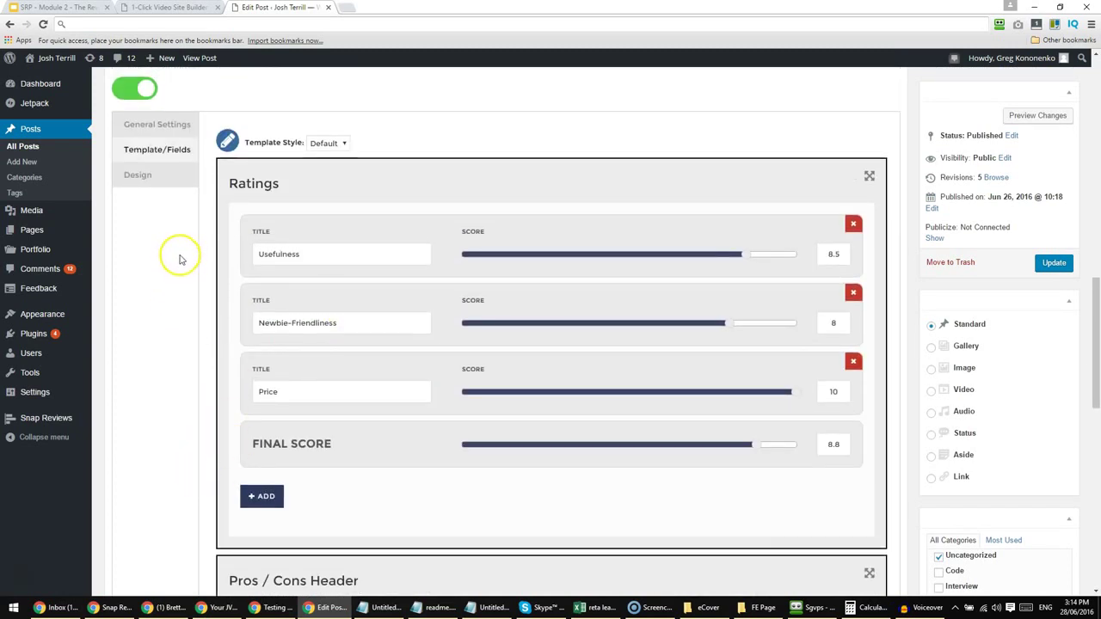
{"action": "left_click", "coordinate": [157, 181]}
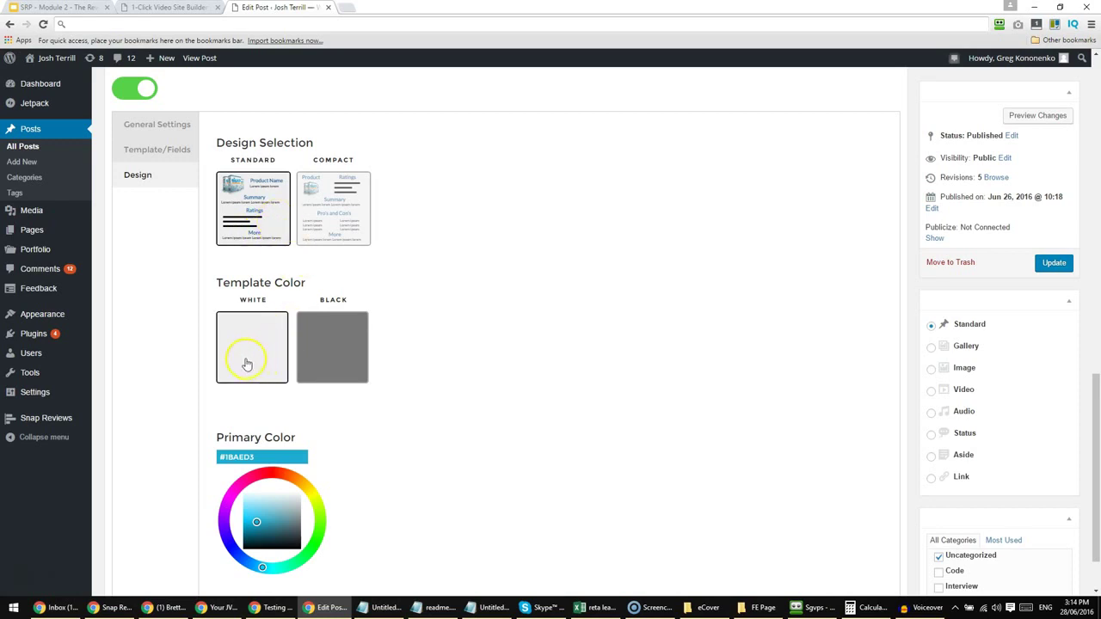
{"action": "scroll", "coordinate": [177, 418], "scroll_direction": "down", "scroll_amount": 2}
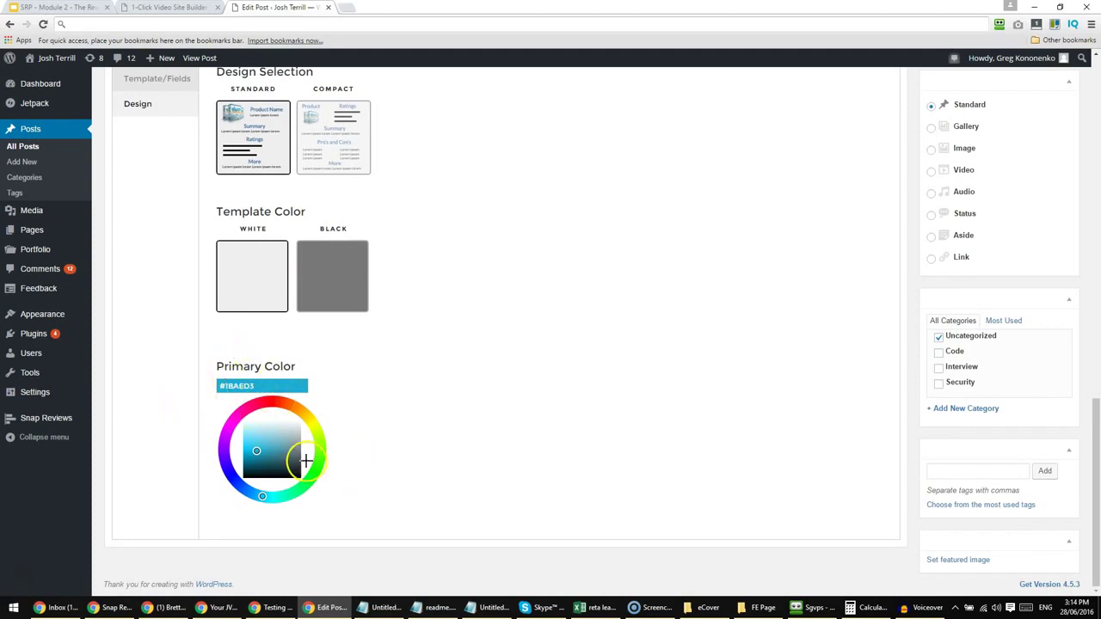
{"action": "scroll", "coordinate": [204, 437], "scroll_direction": "up", "scroll_amount": 1}
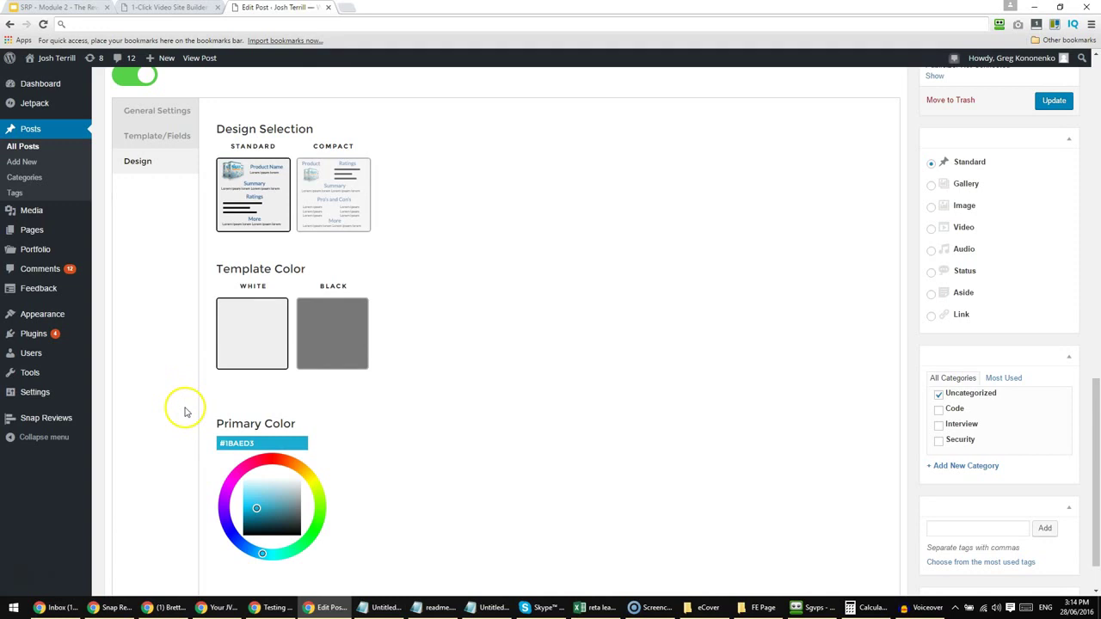
- Switch to the published 1-Click Video Site Builder post and examine the Pros / Cons header in its review box
{"action": "left_click", "coordinate": [160, 7]}
{"action": "scroll", "coordinate": [449, 177], "scroll_direction": "up", "scroll_amount": 3}
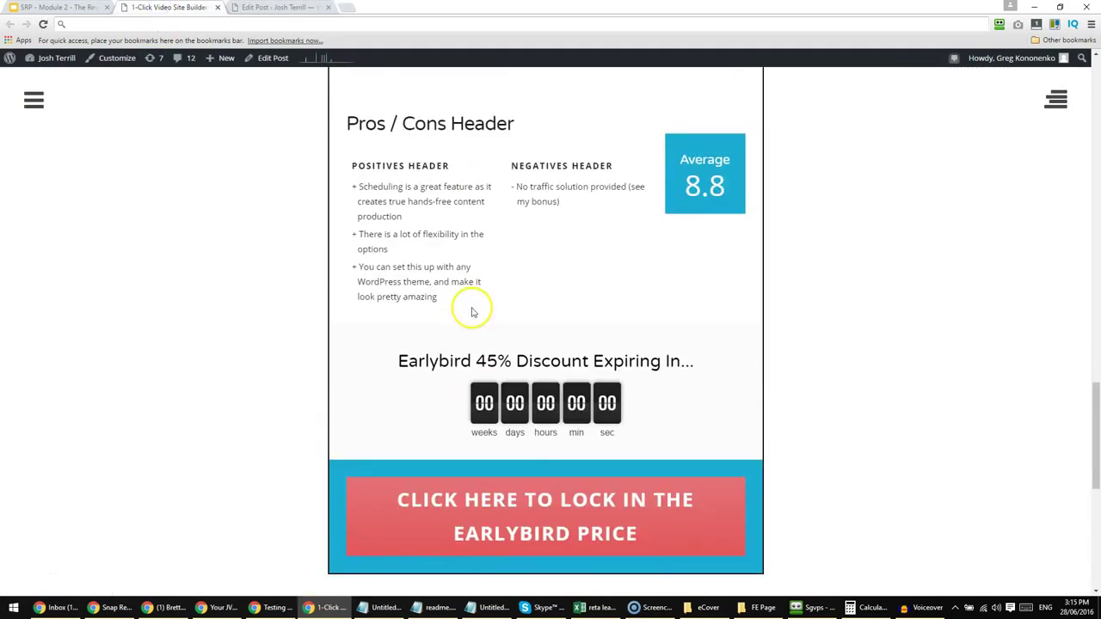
{"action": "left_click_drag", "start_coordinate": [354, 226], "coordinate": [496, 233]}
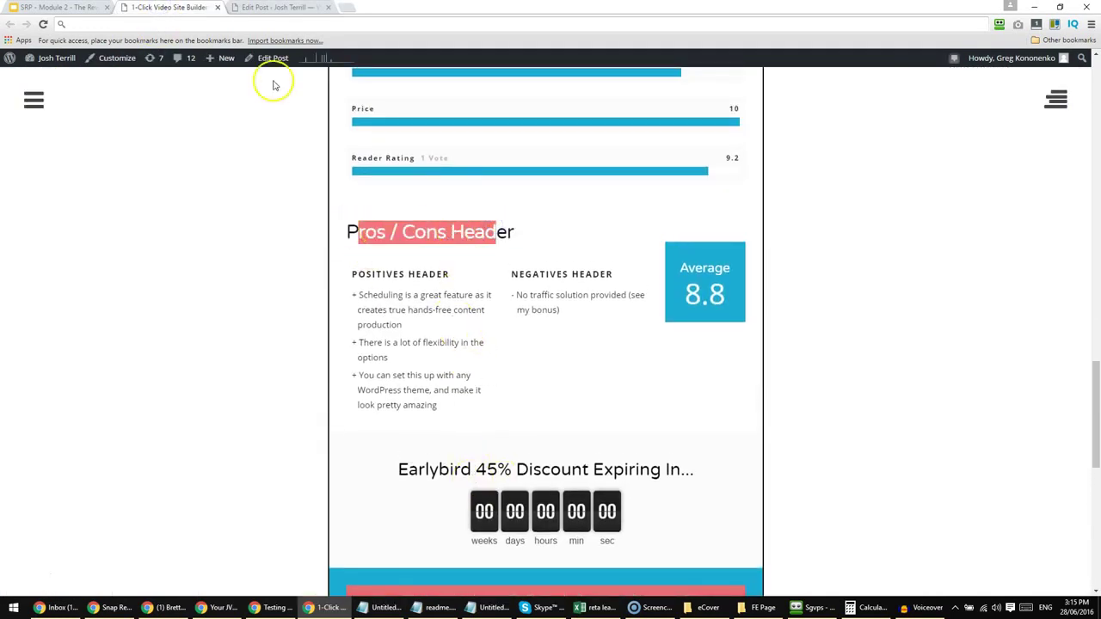
- Return to the post editor, open the Snap Reviews template settings in a separate browser tab and look through the theme options
{"action": "left_click", "coordinate": [265, 9]}
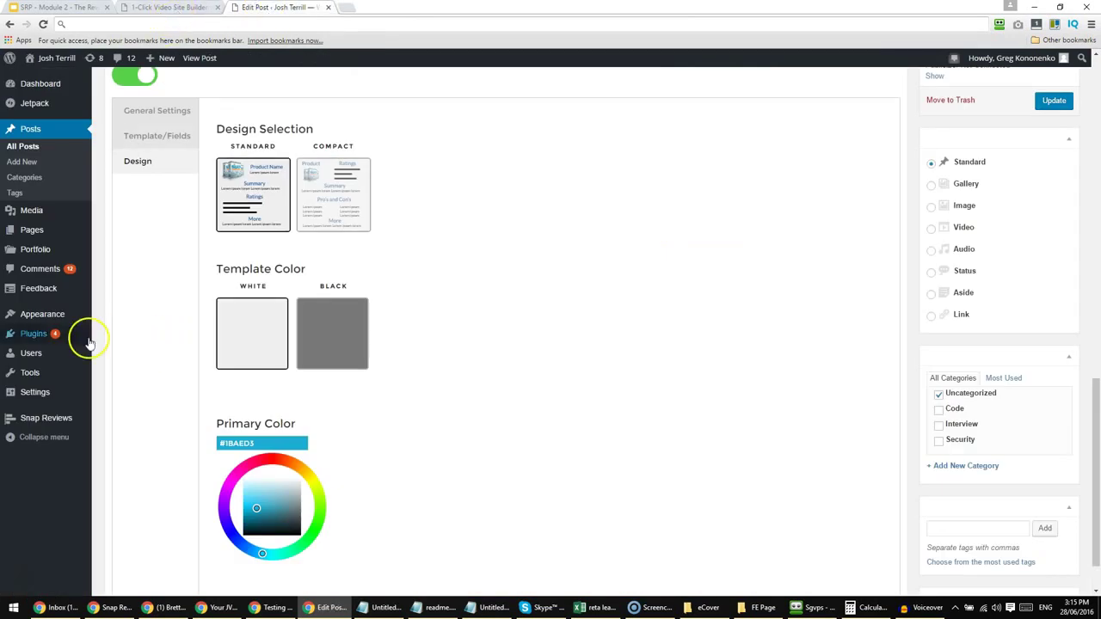
{"action": "middle_click", "coordinate": [43, 418]}
{"action": "mouse_move", "coordinate": [49, 419]}
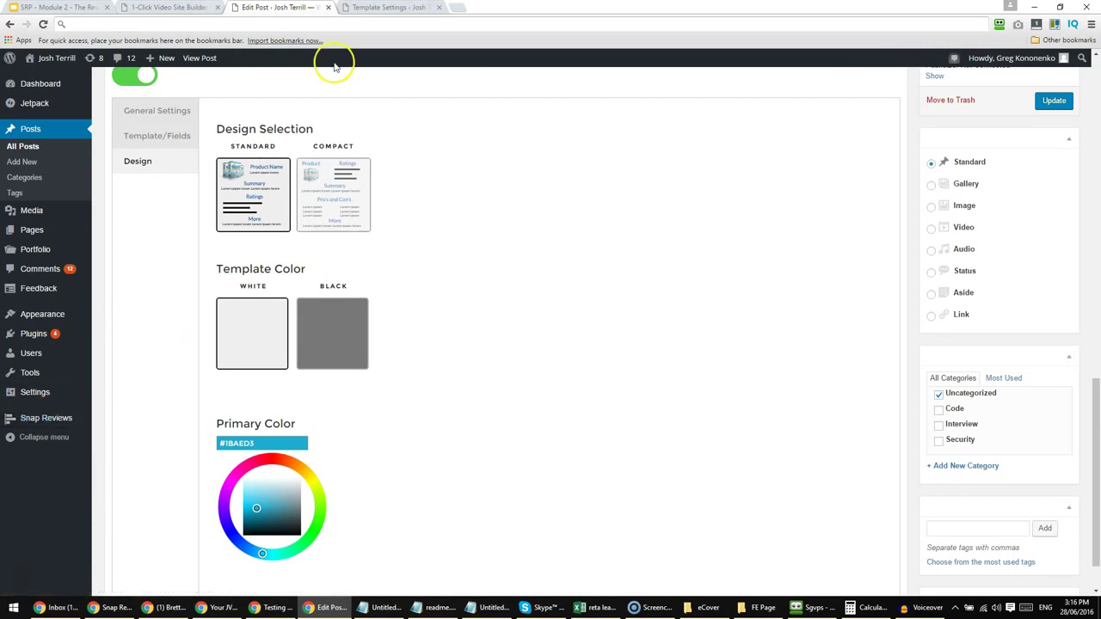
{"action": "key", "text": "ctrl+Tab"}
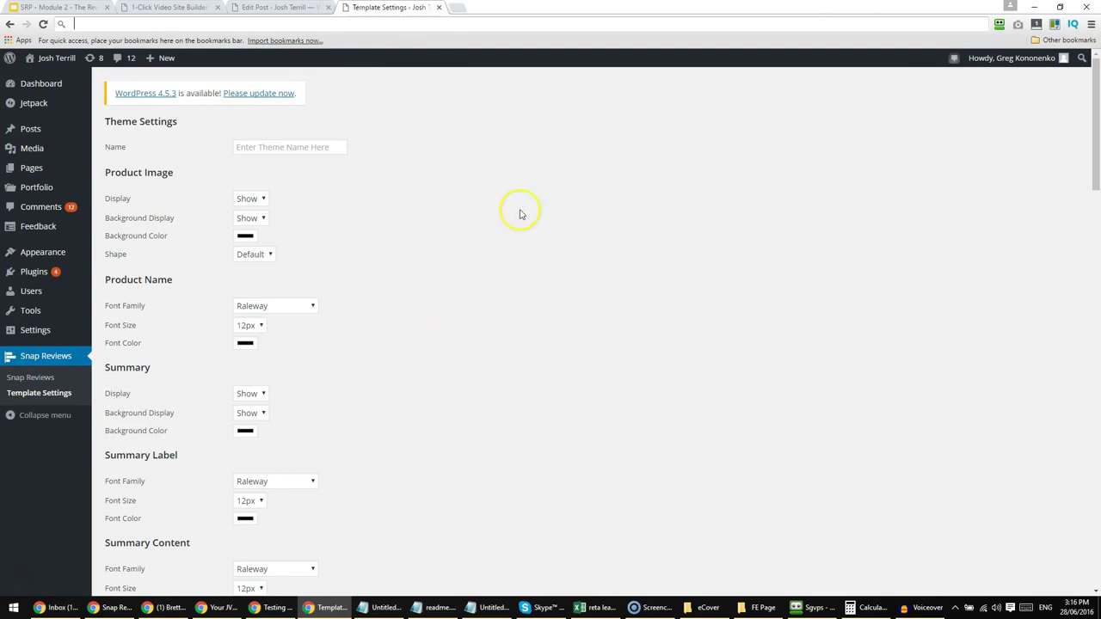
{"action": "scroll", "coordinate": [1096, 90], "scroll_direction": "down", "scroll_amount": 1}
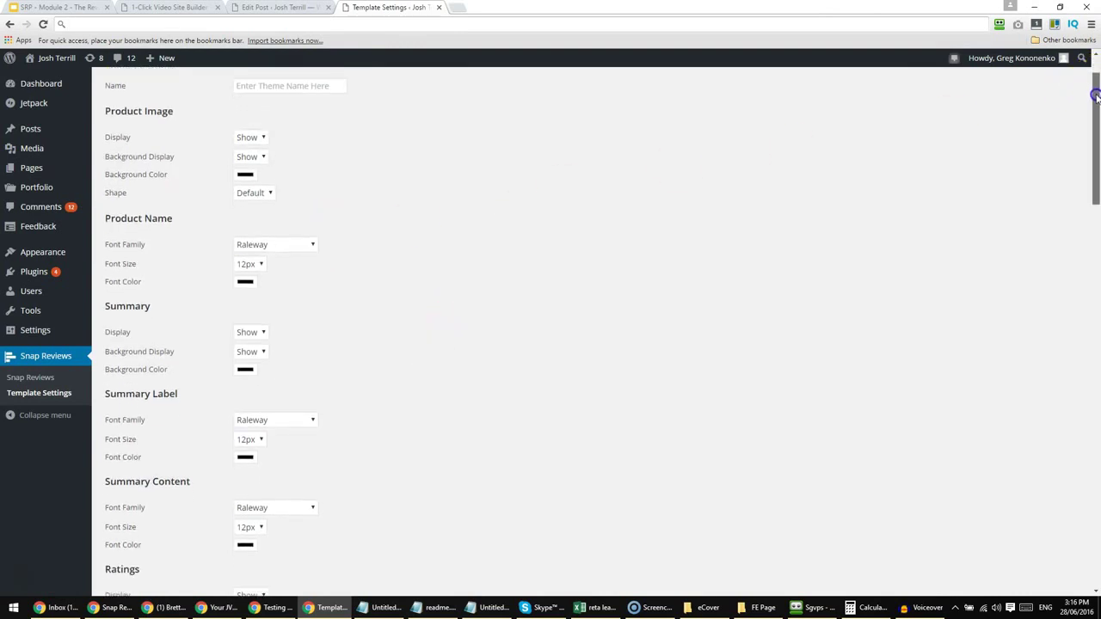